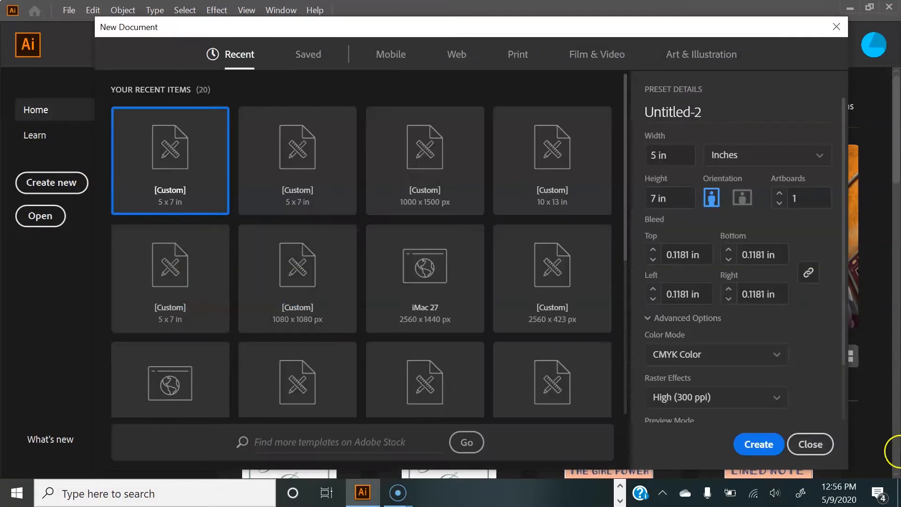
# Step: Switch to the Print presets and set the document units to Inches
pyautogui.click(515, 54)
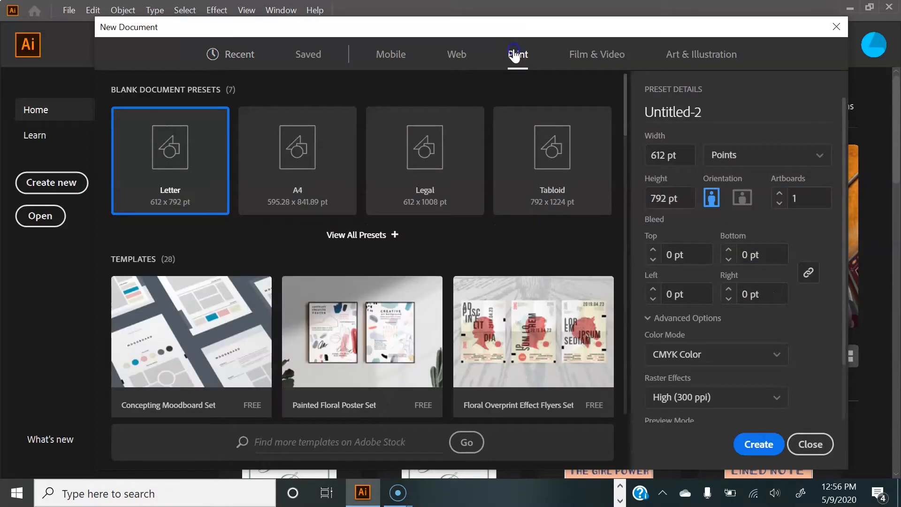
pyautogui.click(809, 160)
pyautogui.click(760, 230)
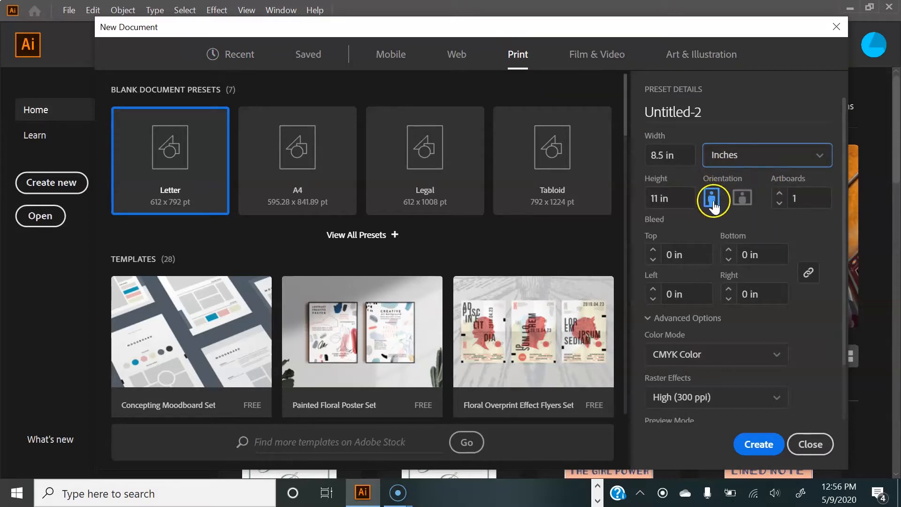
# Step: Set the document width to 5 in and height to 7 in
pyautogui.moveTo(663, 155); pyautogui.dragTo(651, 153)
pyautogui.write('5')
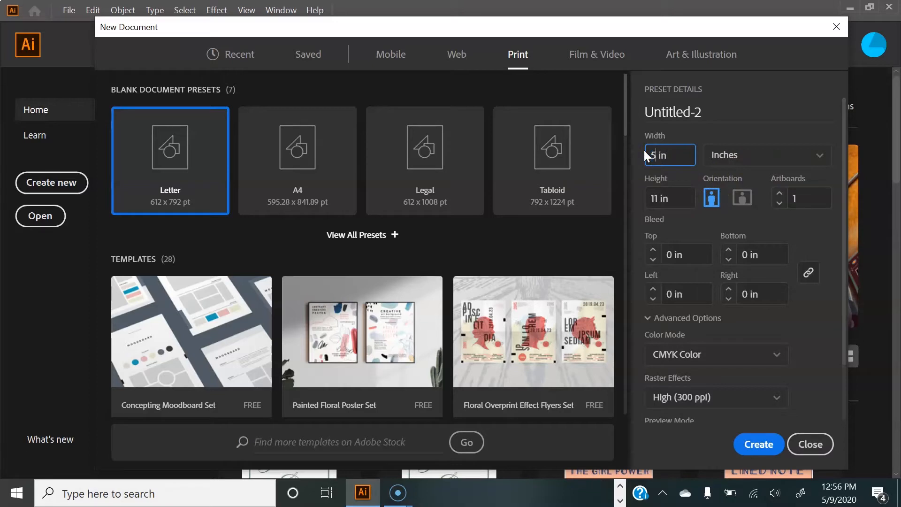
pyautogui.moveTo(668, 193); pyautogui.dragTo(651, 190)
pyautogui.write('7')
# Step: Set all four bleed values to 0.1181 in and create the document
pyautogui.click(675, 254)
pyautogui.click(675, 254)
pyautogui.press('BackSpace')
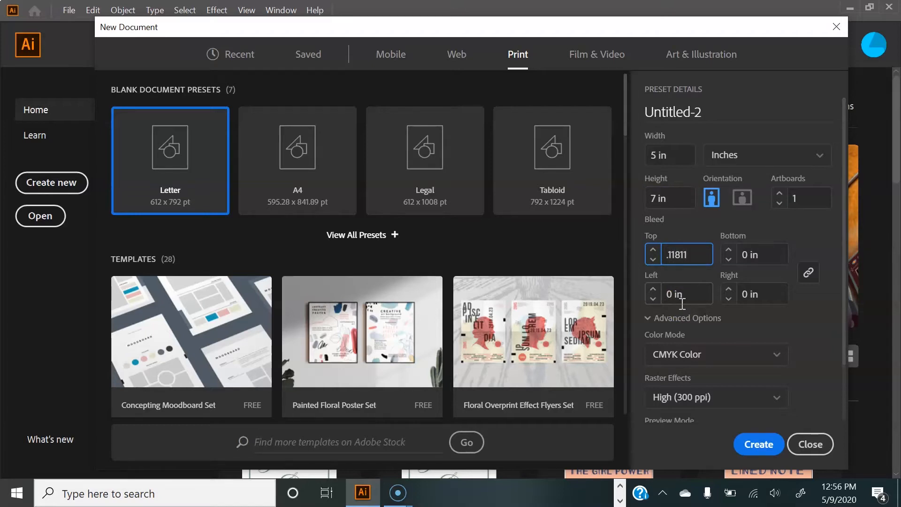
pyautogui.click(769, 288)
pyautogui.click(784, 252)
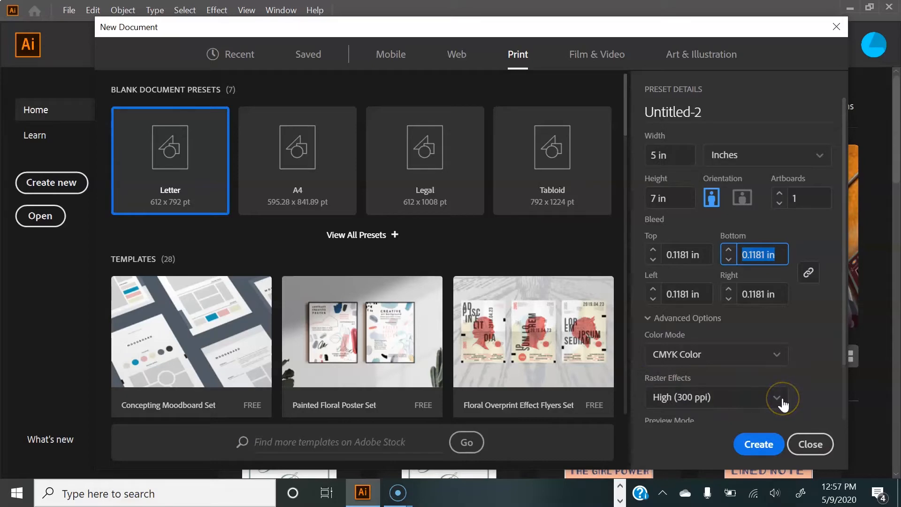
pyautogui.scroll(-2, 751, 415)
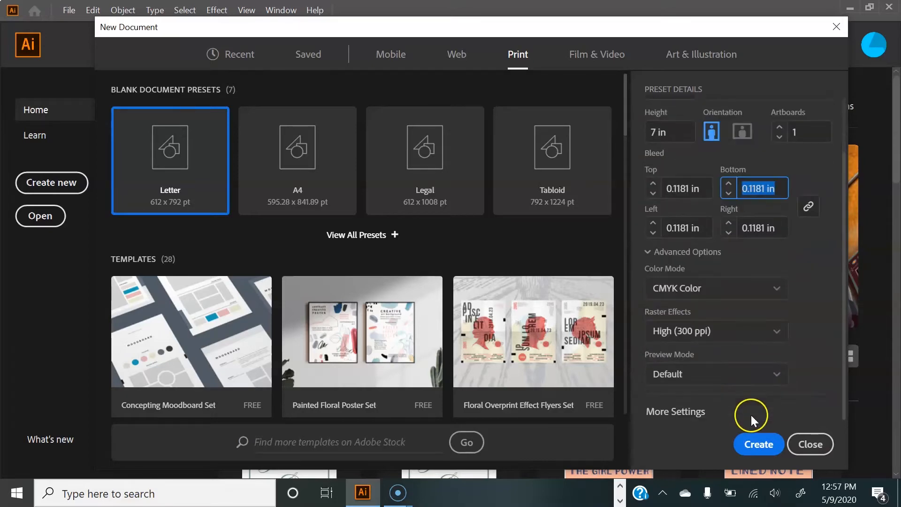
pyautogui.click(759, 445)
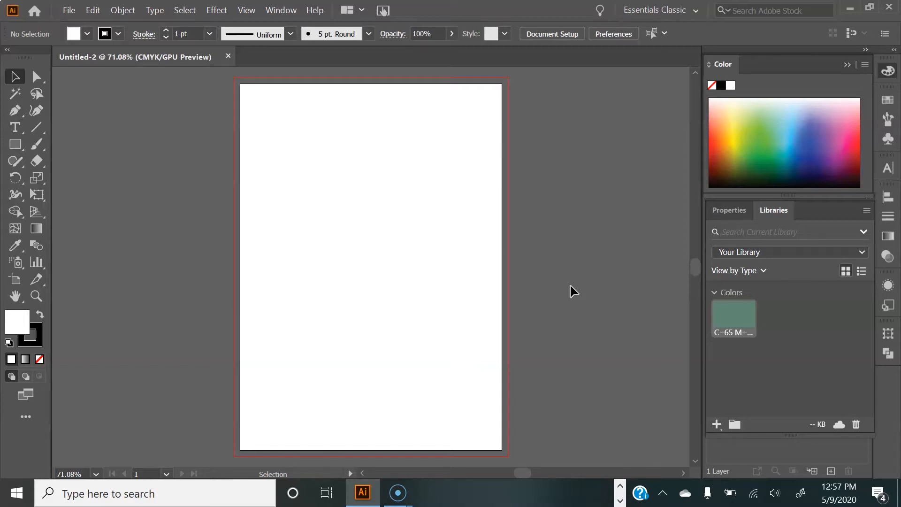
# Step: Draw a text box near the top of the artboard and enter "together with their families"
pyautogui.click(15, 127)
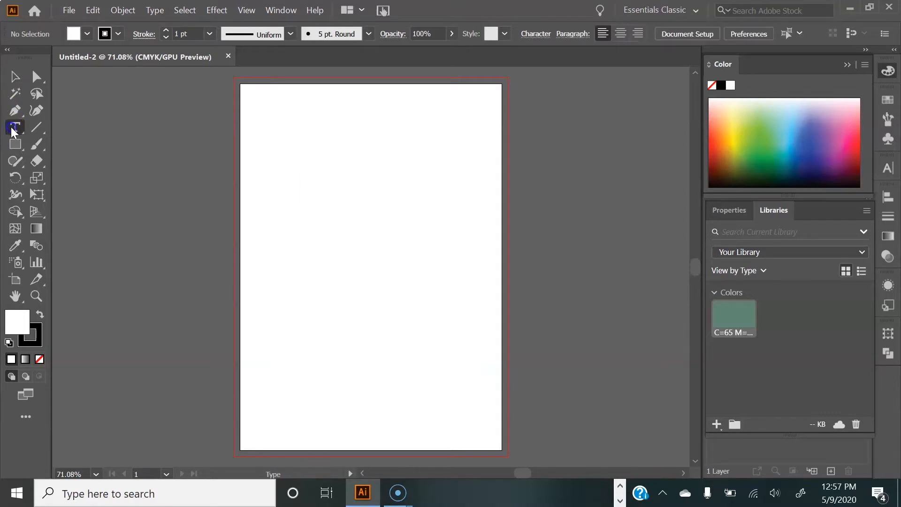
pyautogui.moveTo(279, 119); pyautogui.dragTo(458, 141)
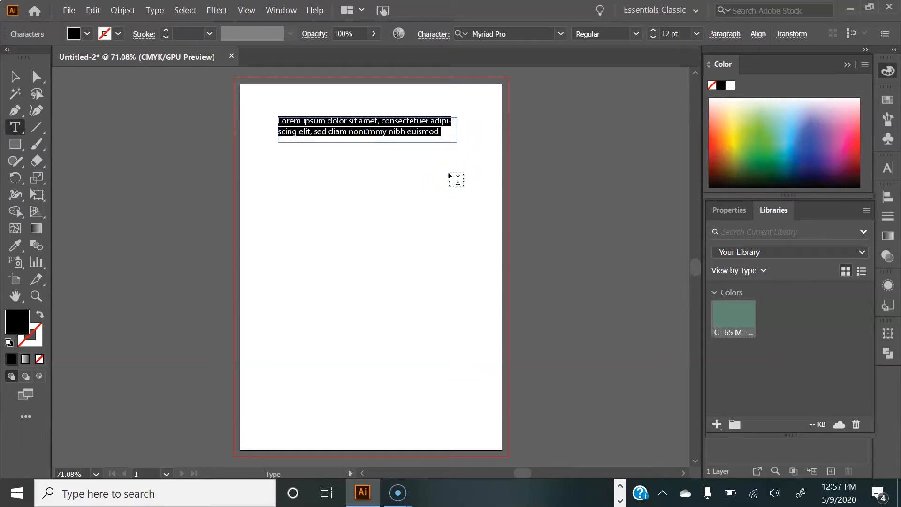
pyautogui.write('lo')
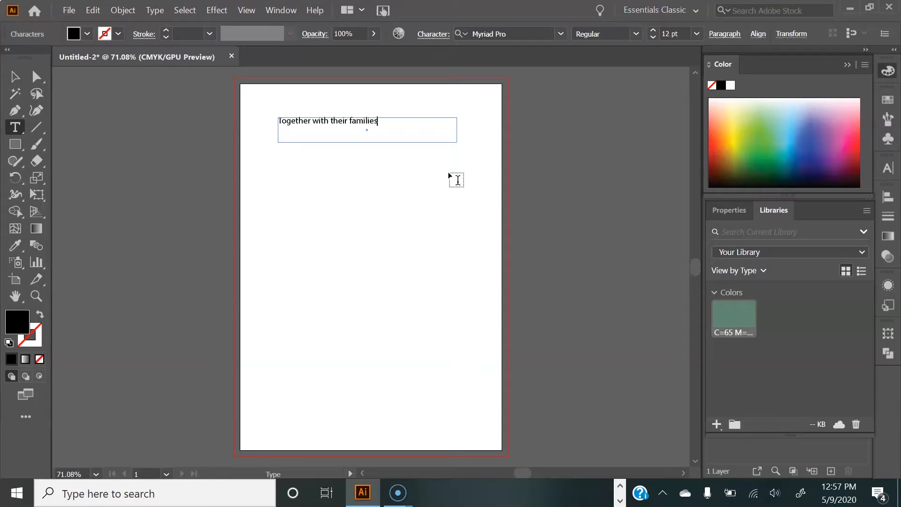
# Step: Set the heading text's font to Magic Winter Serif Regular and center-align it
pyautogui.click(416, 117)
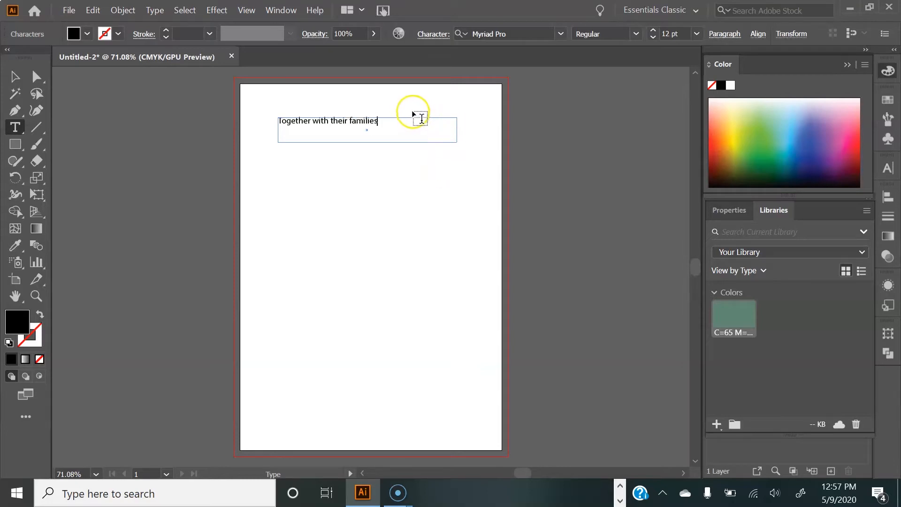
pyautogui.moveTo(391, 131); pyautogui.dragTo(273, 117)
pyautogui.click(561, 34)
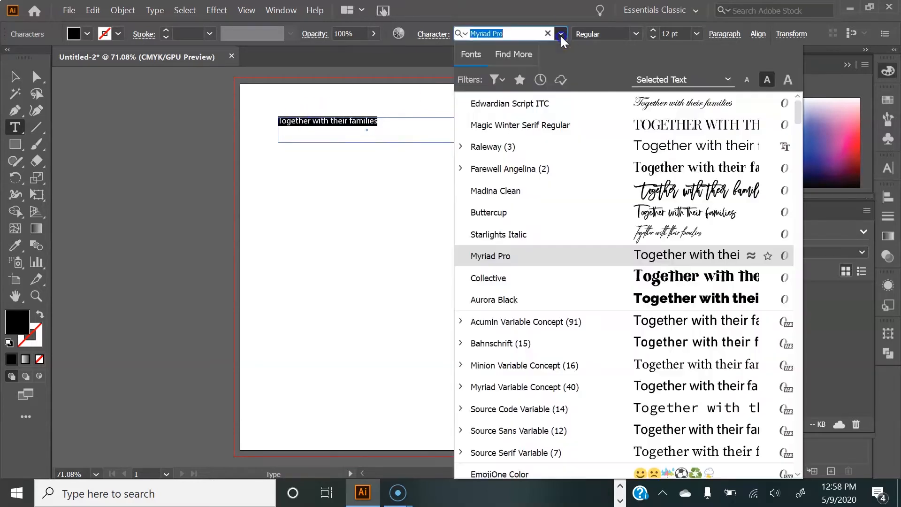
pyautogui.click(543, 125)
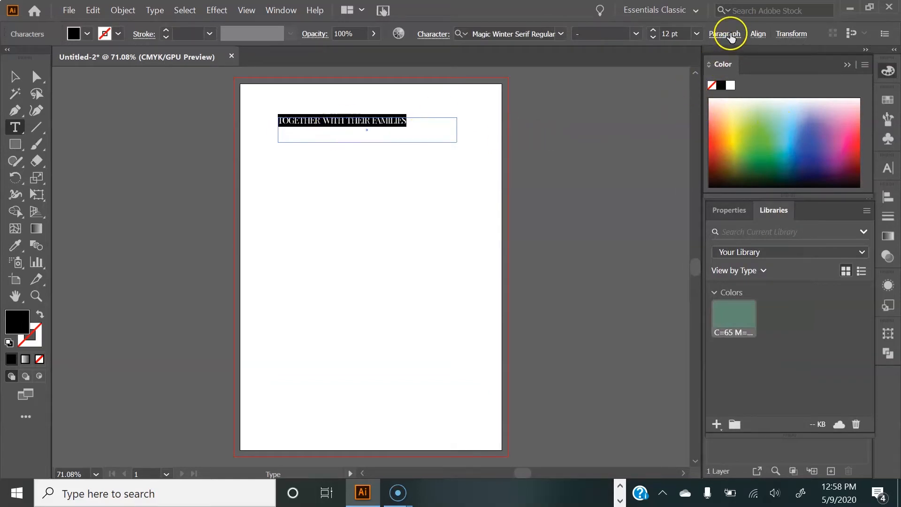
pyautogui.click(725, 34)
pyautogui.click(604, 60)
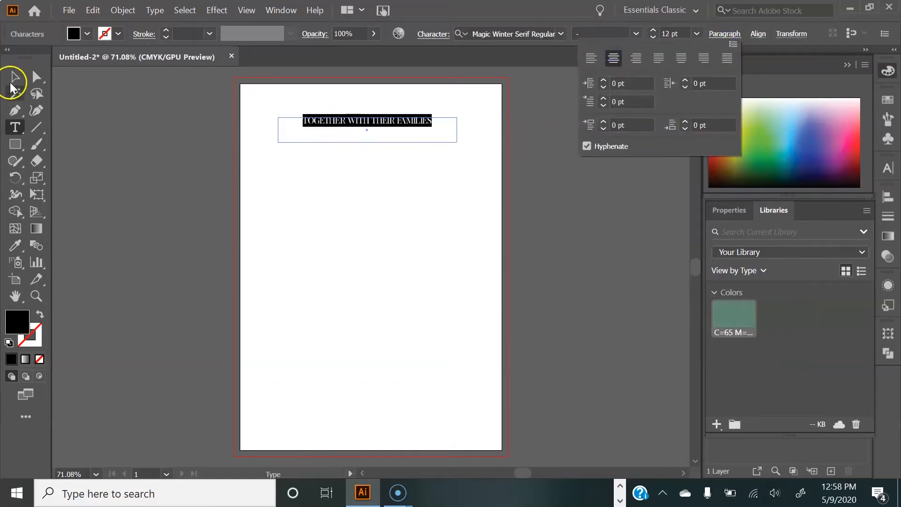
# Step: Shrink the heading's text frame down to a single line height
pyautogui.click(161, 136)
pyautogui.click(11, 75)
pyautogui.click(316, 129)
pyautogui.moveTo(367, 142); pyautogui.dragTo(308, 136)
# Step: Draw a text box below the heading and enter the name "Jaxton"
pyautogui.click(15, 127)
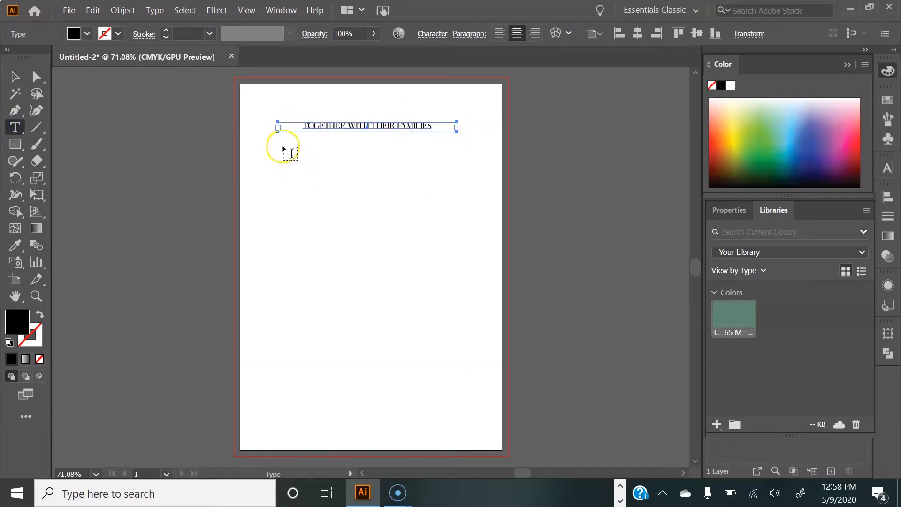
pyautogui.moveTo(277, 136); pyautogui.dragTo(466, 184)
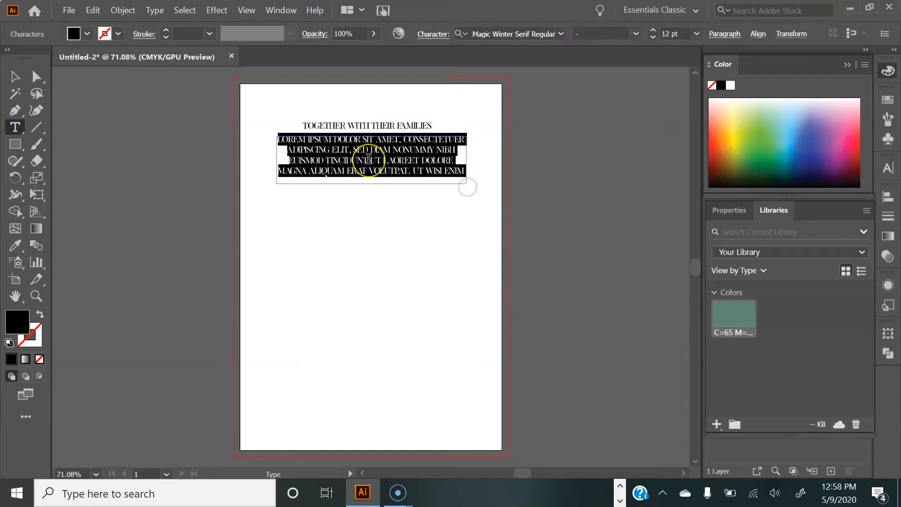
pyautogui.write('JANI')
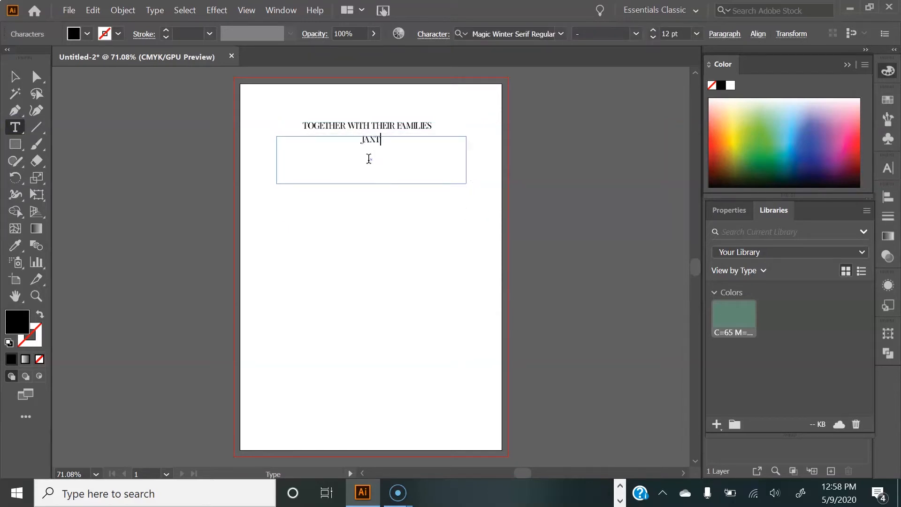
pyautogui.write('ON')
# Step: Set the name to Edwardian Script ITC at 100 pt
pyautogui.moveTo(454, 141); pyautogui.dragTo(374, 116)
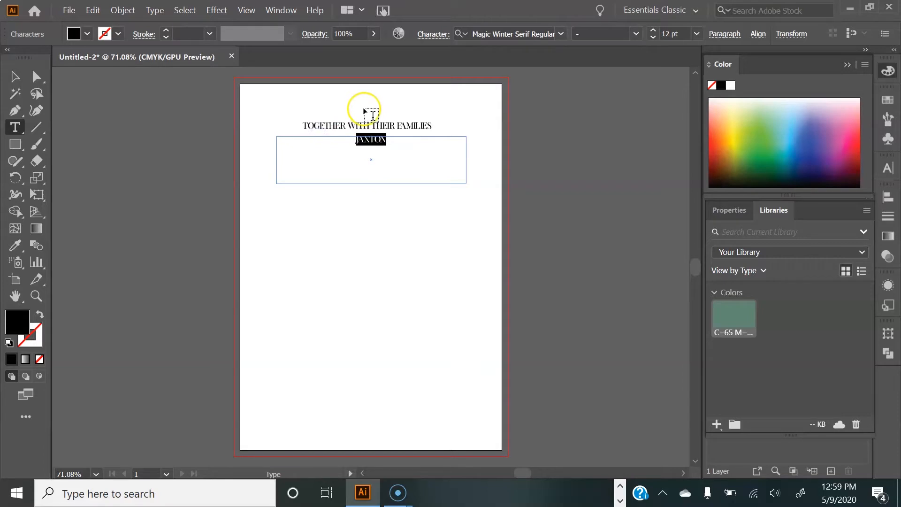
pyautogui.click(561, 33)
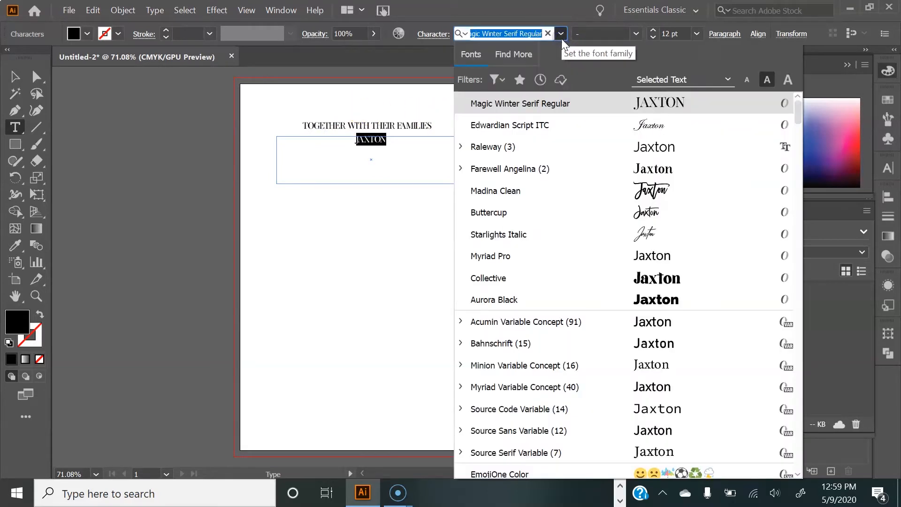
pyautogui.click(501, 125)
pyautogui.click(663, 35)
pyautogui.write('1')
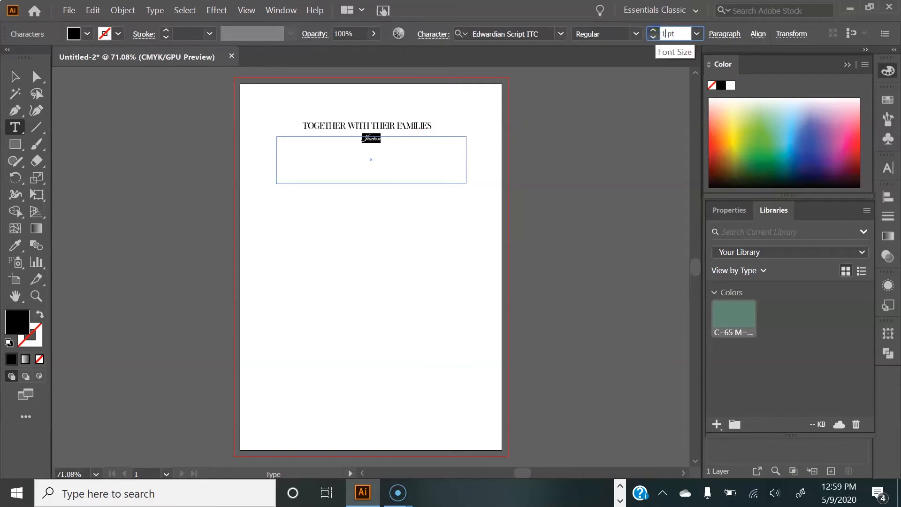
pyautogui.write('00')
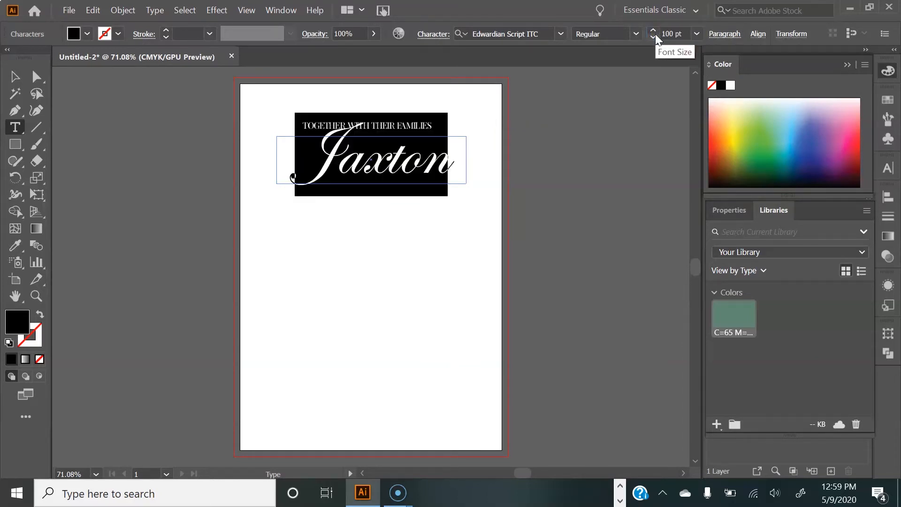
# Step: Move the Jaxton text box slightly downward
pyautogui.click(15, 77)
pyautogui.moveTo(387, 177); pyautogui.dragTo(382, 189)
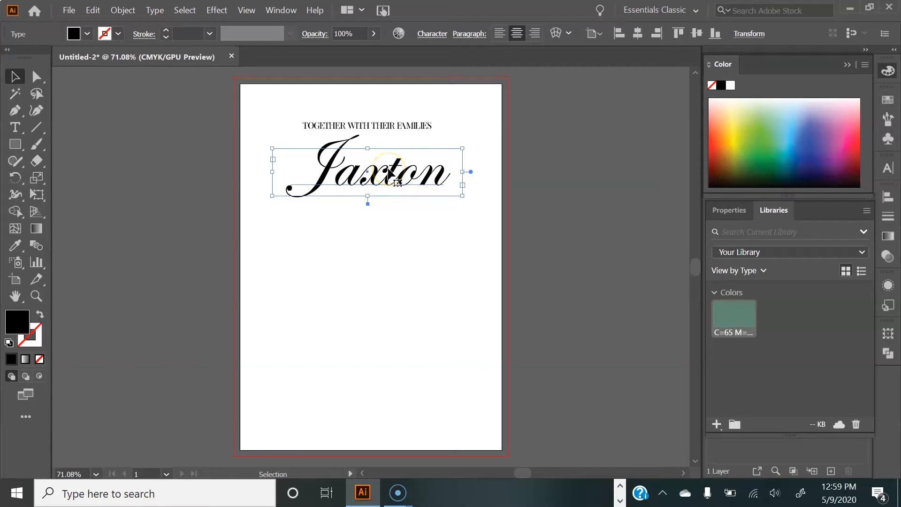
# Step: Duplicate the Jaxton text box below it and replace the copy's text with "&"
pyautogui.moveTo(389, 176); pyautogui.dragTo(382, 230)
pyautogui.doubleClick(382, 230)
pyautogui.moveTo(438, 231); pyautogui.dragTo(290, 249)
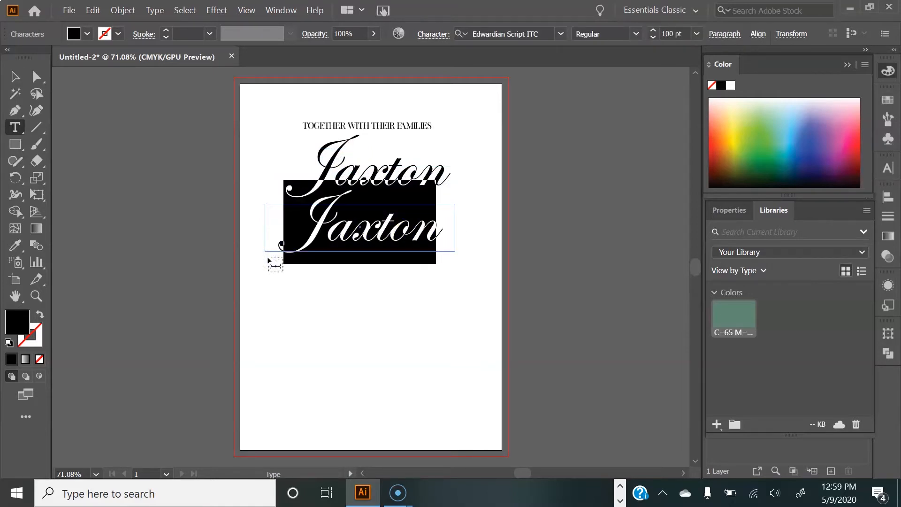
pyautogui.write('&')
# Step: Duplicate the ampersand below it and replace the copy's text with "Alycia"
pyautogui.click(15, 76)
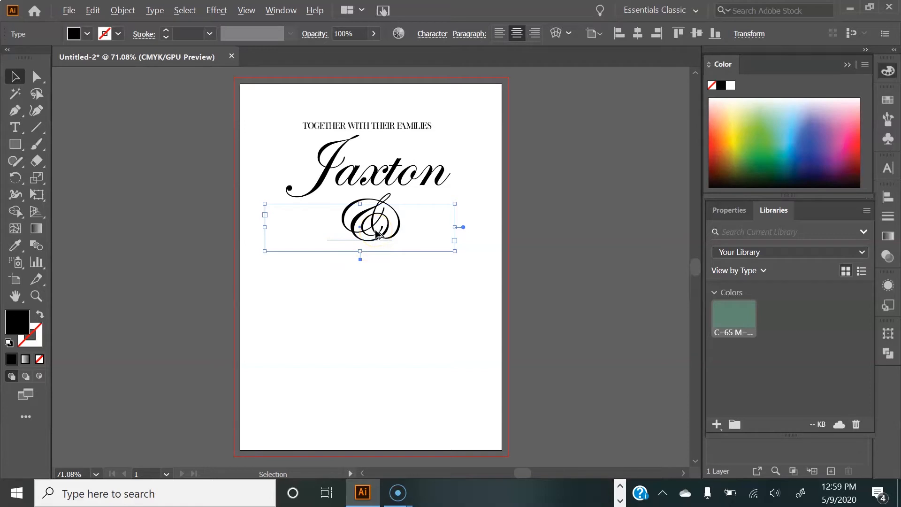
pyautogui.keyDown('alt'); pyautogui.moveTo(377, 233); pyautogui.dragTo(311, 297); pyautogui.keyUp('alt')
pyautogui.doubleClick(374, 296)
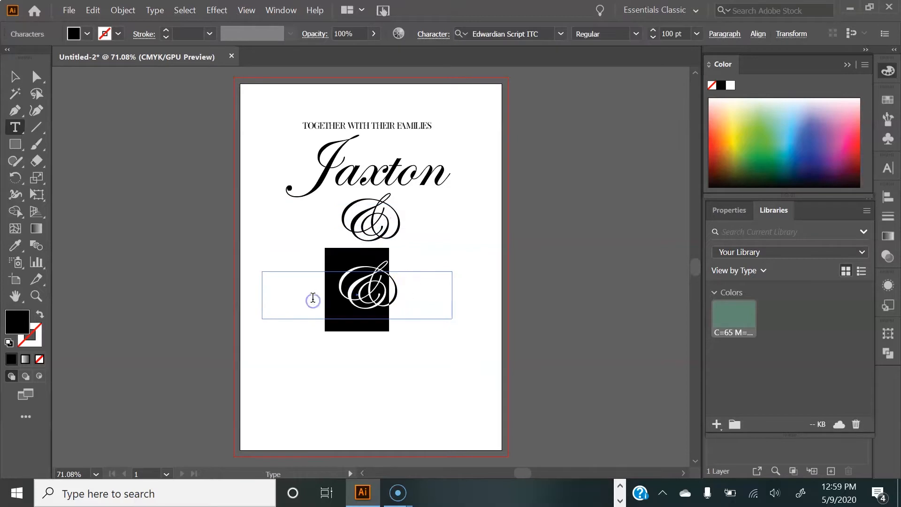
pyautogui.write('Alycia')
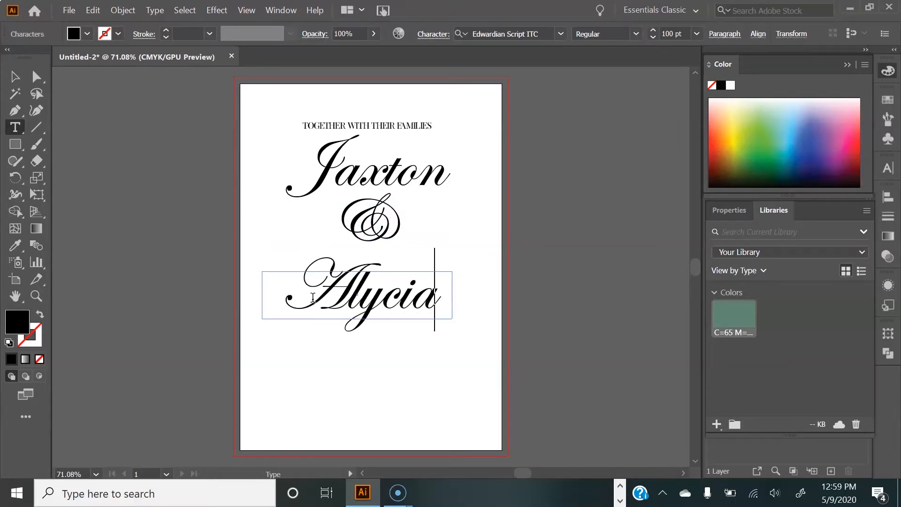
# Step: Nudge the heading, Jaxton and Alycia text boxes to tighten their vertical spacing, then deselect
pyautogui.click(15, 76)
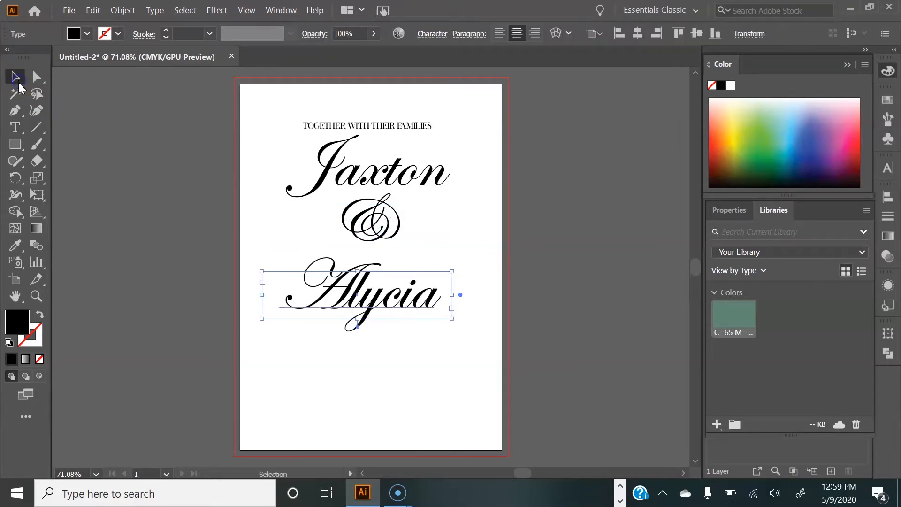
pyautogui.moveTo(371, 128); pyautogui.dragTo(374, 128)
pyautogui.moveTo(370, 175); pyautogui.dragTo(367, 175)
pyautogui.click(386, 124)
pyautogui.moveTo(373, 123); pyautogui.dragTo(376, 126)
pyautogui.moveTo(370, 298); pyautogui.dragTo(371, 283)
pyautogui.click(191, 338)
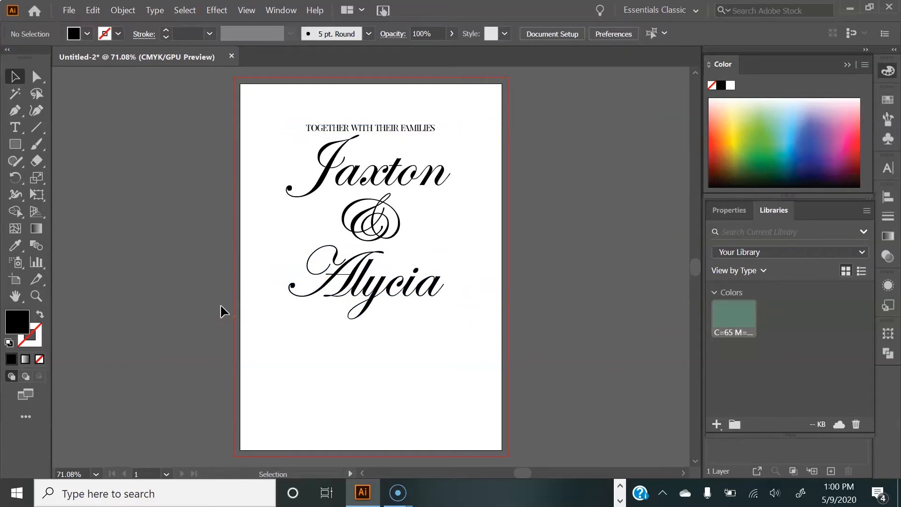
# Step: Draw a text box beneath Alycia and set its font to Magic Winter Serif Regular at 12 pt
pyautogui.click(13, 131)
pyautogui.moveTo(282, 329); pyautogui.dragTo(460, 425)
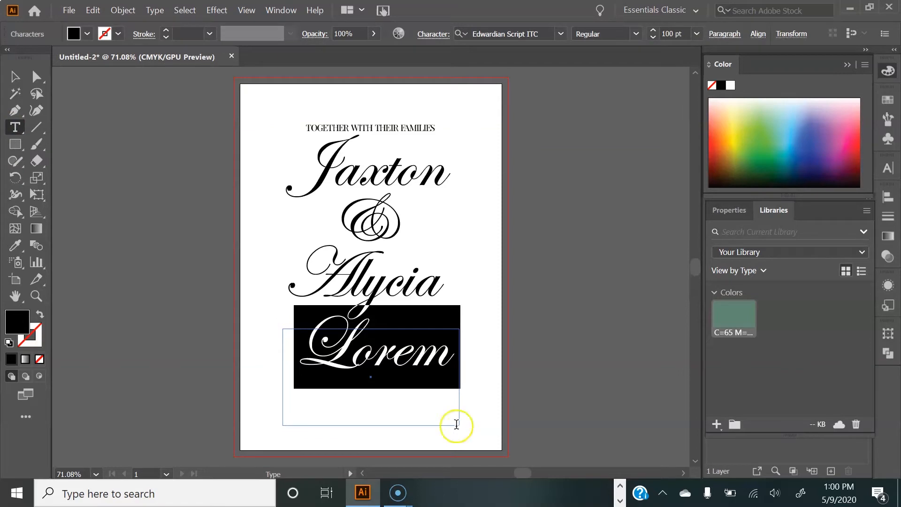
pyautogui.click(561, 34)
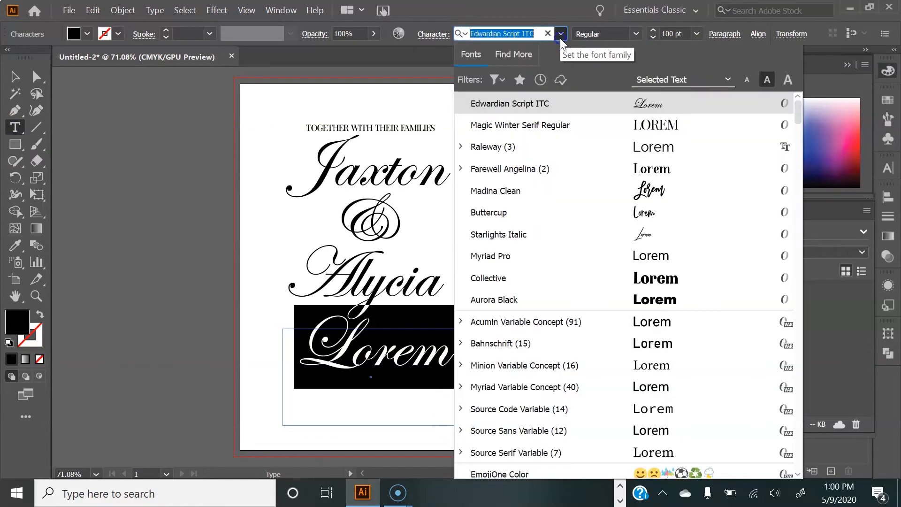
pyautogui.click(511, 134)
pyautogui.click(662, 33)
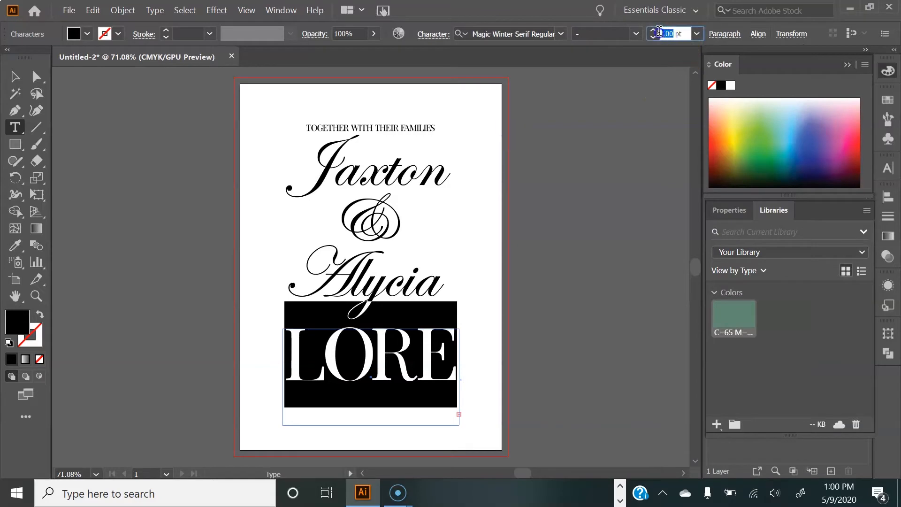
pyautogui.write('1')
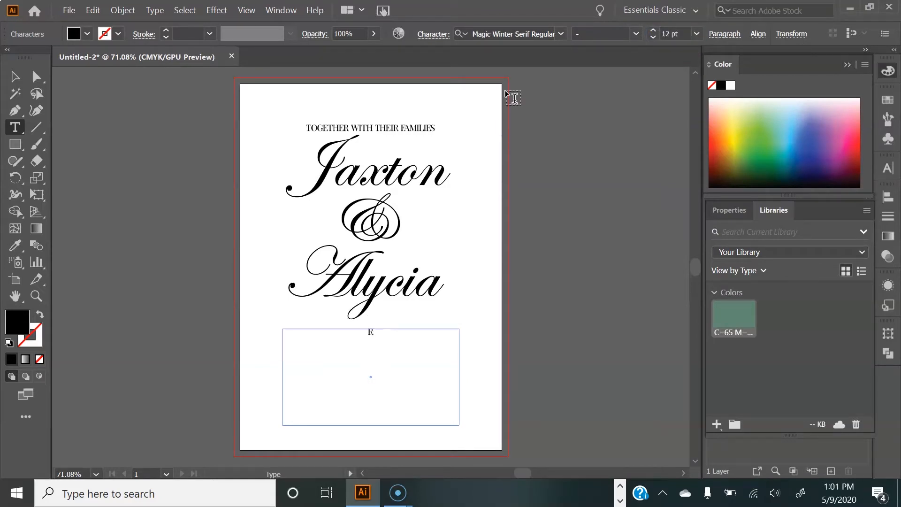
pyautogui.write('W')
# Step: Enter "REQUEST YOUR PRESENCE AT THEIR WEDDING" in the new text box
pyautogui.press('BackSpace')
pyautogui.press('BackSpace')
pyautogui.write('QUEST YOUR PRESENC')
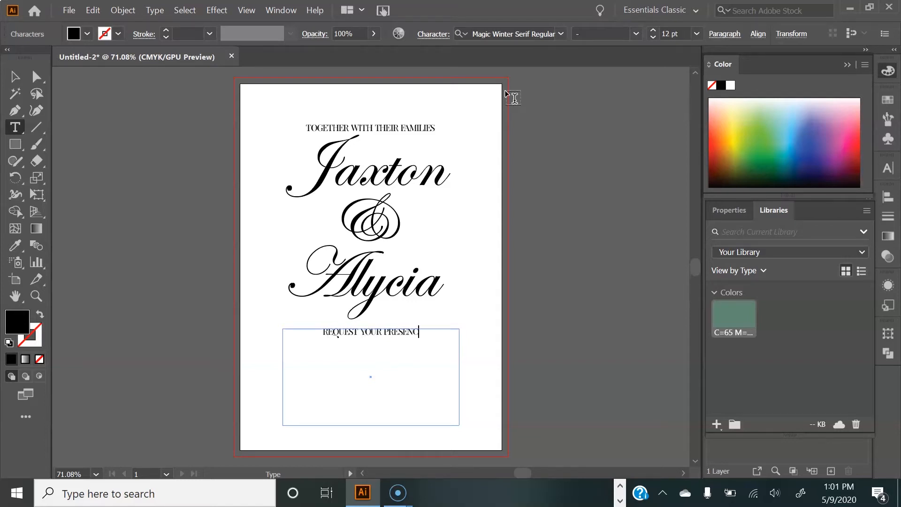
pyautogui.write('E AT THEIR W')
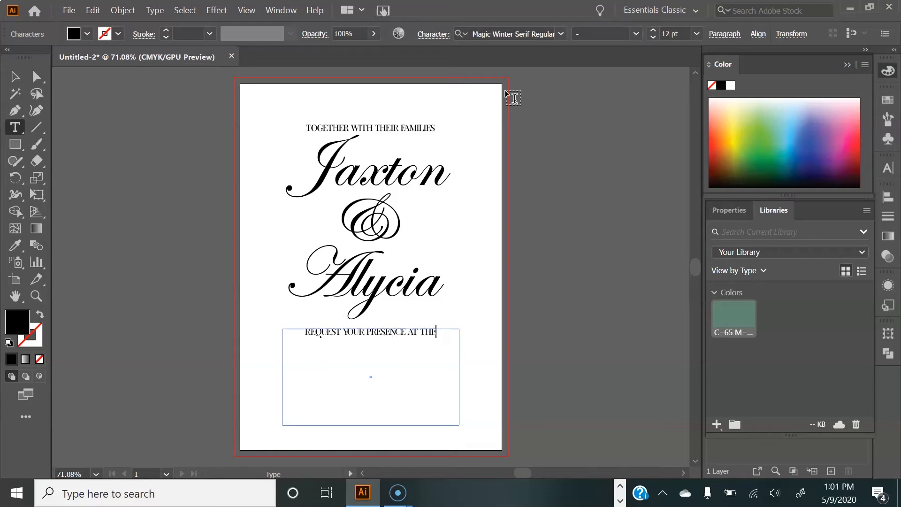
pyautogui.write('DING')
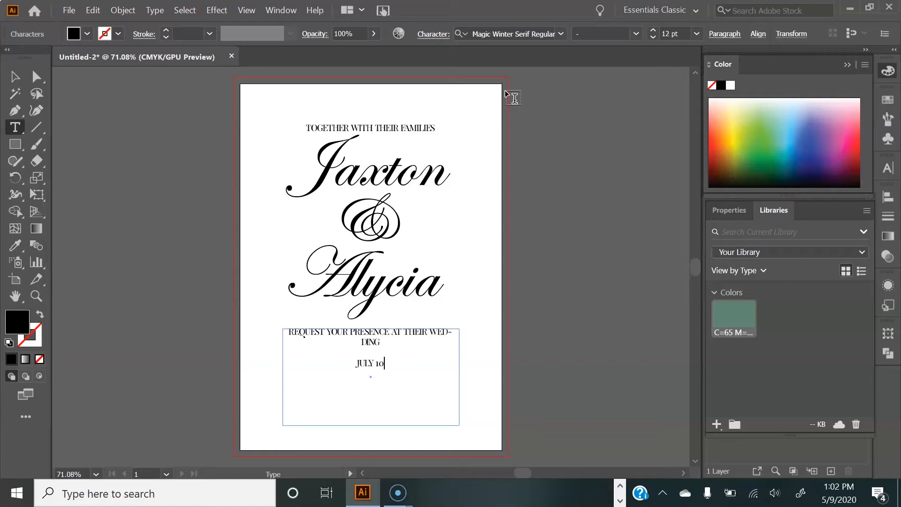
# Step: Enter the lines "JULY TENTH, TWO THOUSAND TWENTY" and "AT HALF THREE IN THE AFTERNOON" in the details text box
pyautogui.write('NTH TWO')
pyautogui.press('BackSpace')
pyautogui.press('BackSpace')
pyautogui.press('BackSpace')
pyautogui.press('BackSpace')
pyautogui.press('BackSpace')
pyautogui.write(', TWO THOUSAND TWENTY')
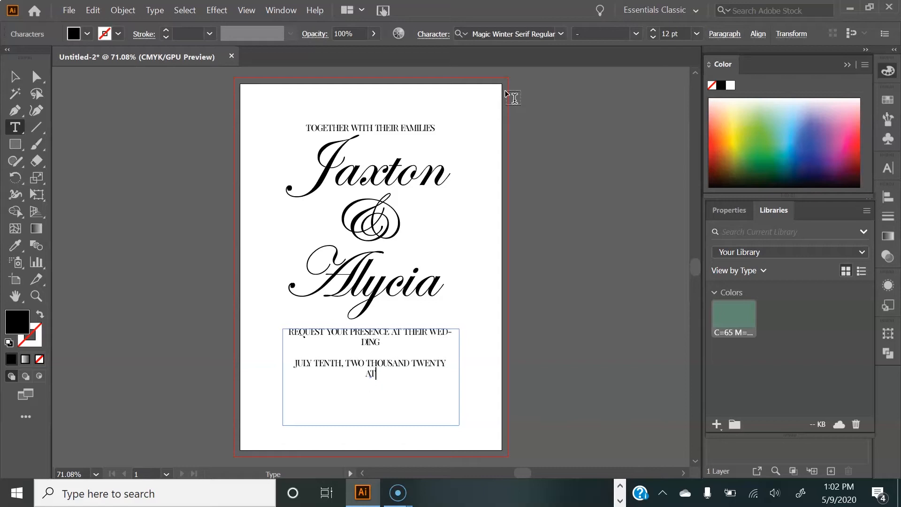
pyautogui.write('AT HALF THREE IN THE AF')
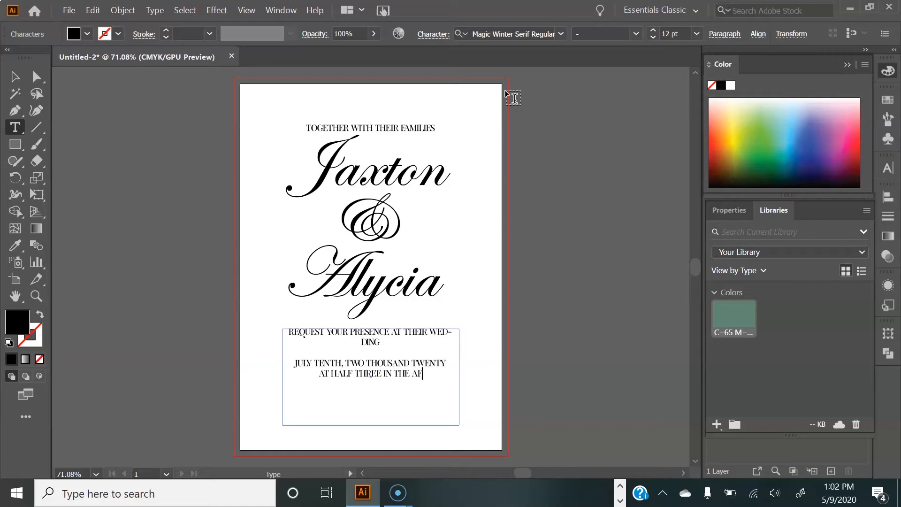
pyautogui.write('TERNOON  BOTAN')
# Step: Add the venue line "BOTANICAL GARDENS 3535 JONES ROAD 30339" and the line "RECEPTION TO FOLLOW"
pyautogui.press('BackSpace')
pyautogui.write('TANICAL')
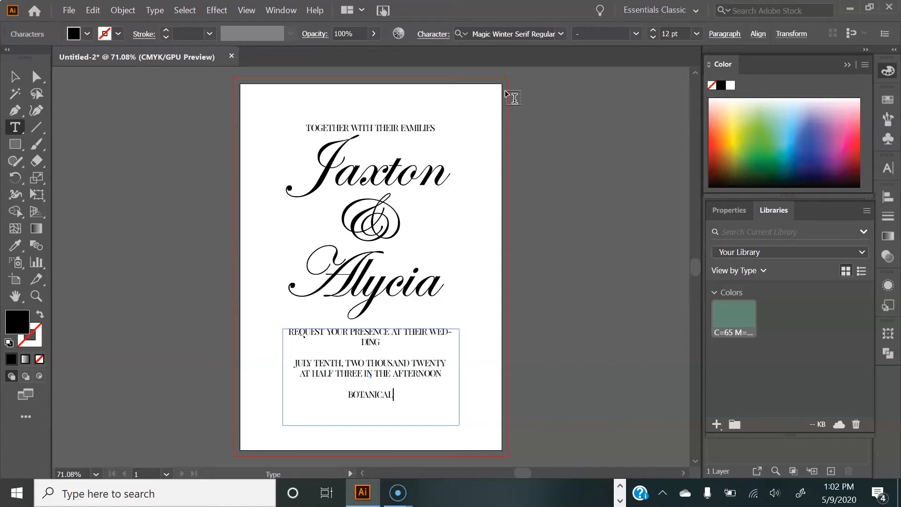
pyautogui.write(' GARDENS 3')
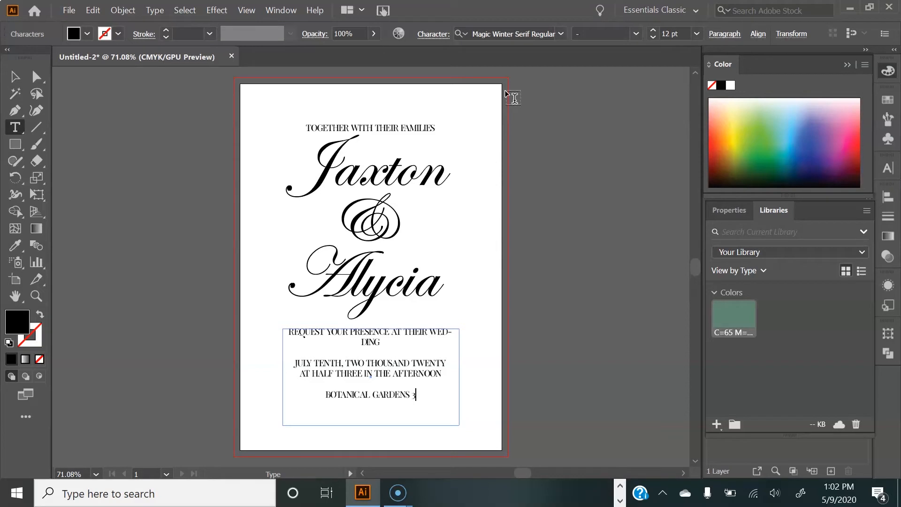
pyautogui.write('535 JONES ROAD')
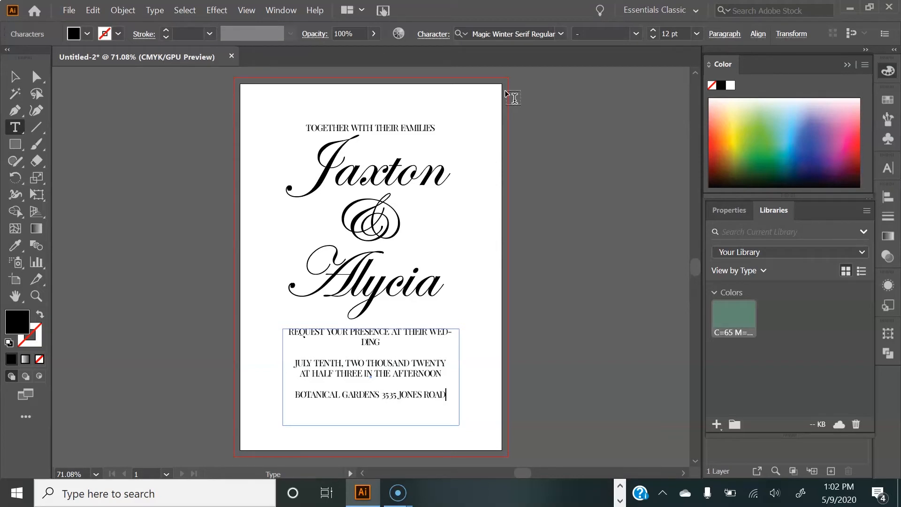
pyautogui.write(' 3033')
pyautogui.write('9  ')
pyautogui.write('RECEPTION TO FOLLOW')
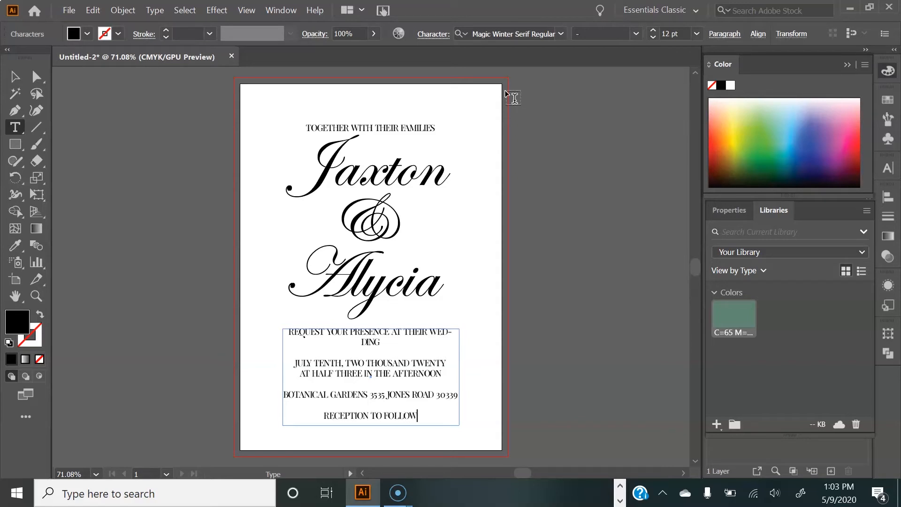
# Step: Insert a comma after "JONES ROAD" and leave text editing
pyautogui.click(435, 398)
pyautogui.write(',')
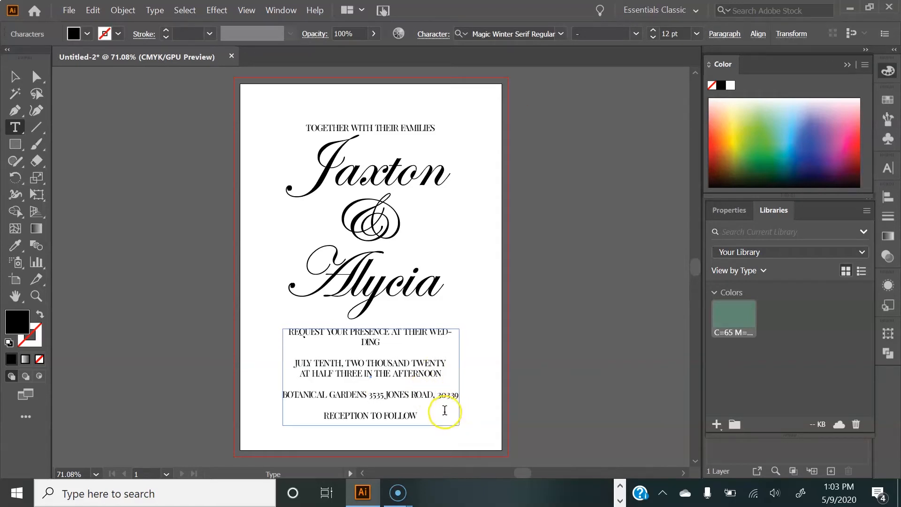
pyautogui.press('Escape')
# Step: Widen the event details text box so each line fits on one line
pyautogui.moveTo(281, 376); pyautogui.dragTo(264, 376)
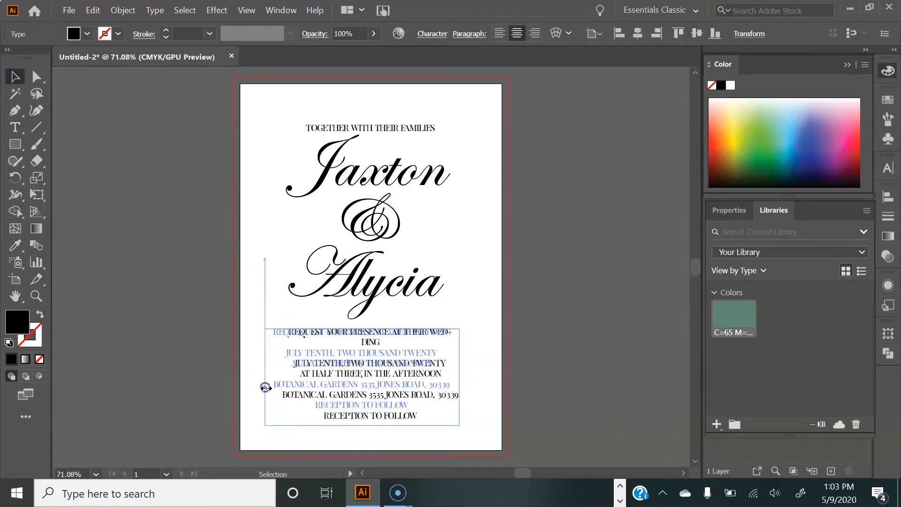
pyautogui.moveTo(459, 376); pyautogui.dragTo(466, 377)
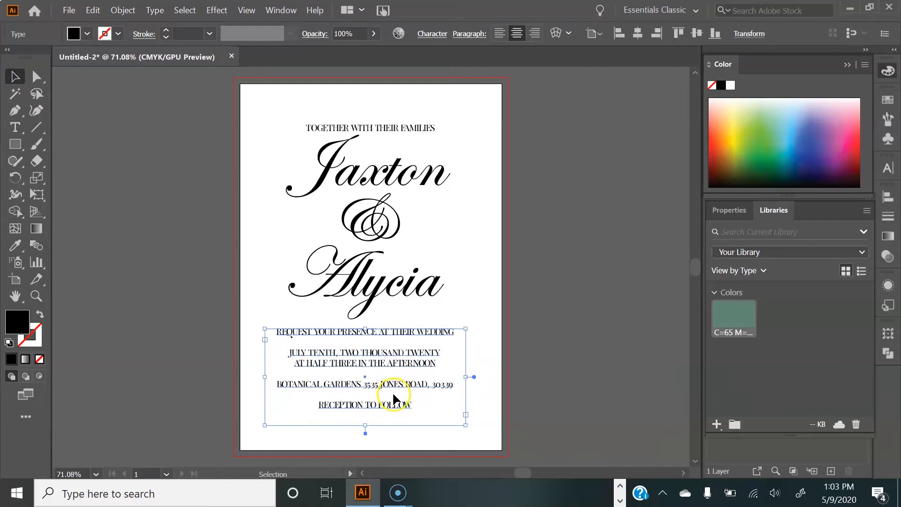
pyautogui.moveTo(264, 376); pyautogui.dragTo(279, 375)
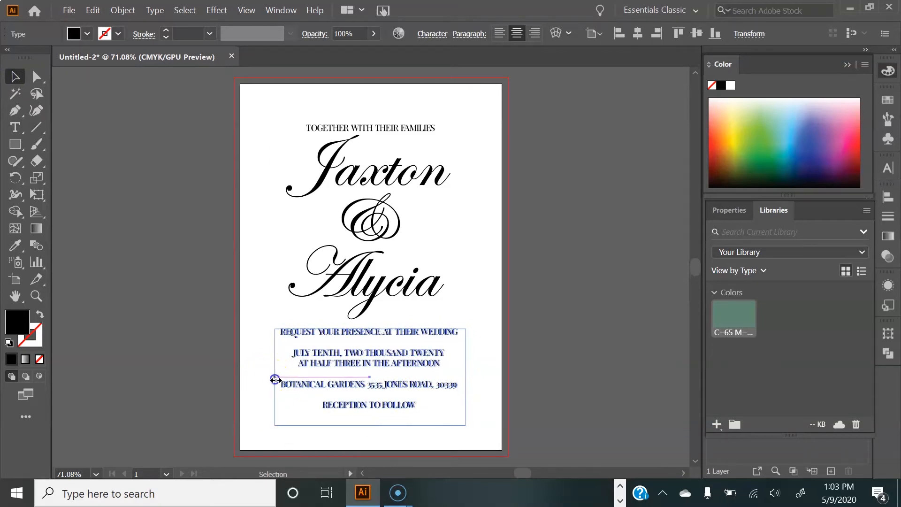
# Step: Set the line "REQUEST YOUR PRESENCE AT THEIR WEDDING" to Edwardian Script ITC at 21 pt
pyautogui.doubleClick(381, 405)
pyautogui.moveTo(463, 336); pyautogui.dragTo(282, 332)
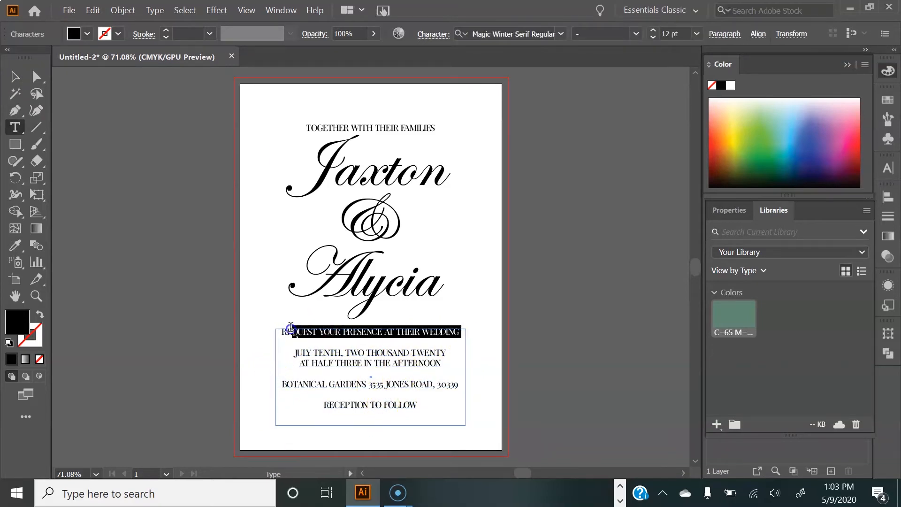
pyautogui.click(560, 34)
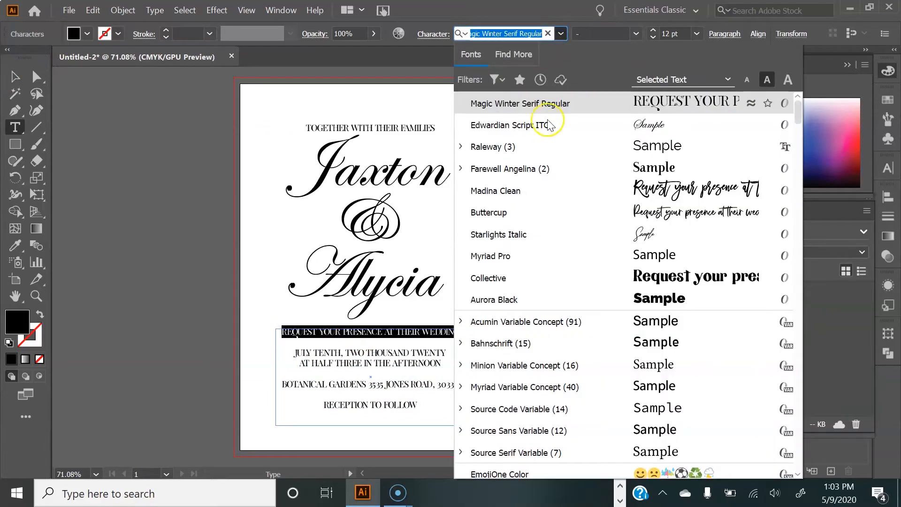
pyautogui.click(547, 124)
pyautogui.click(697, 34)
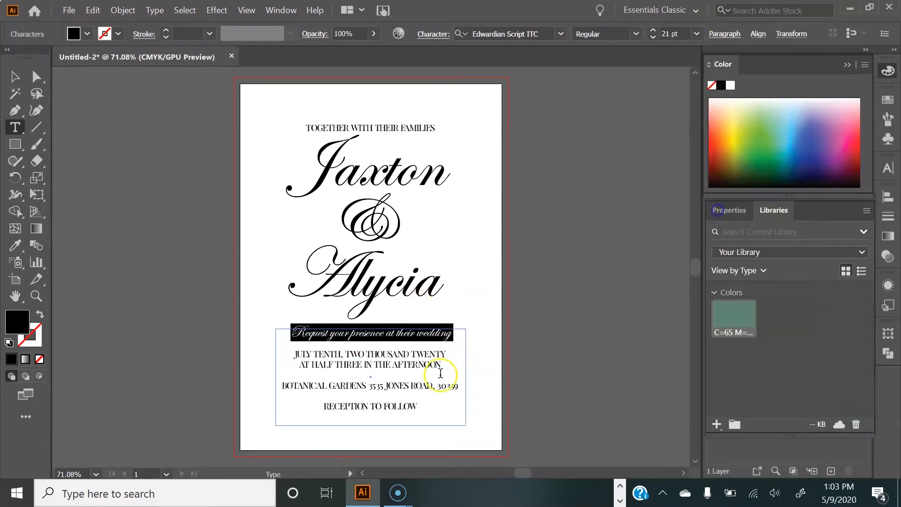
# Step: Set the "RECEPTION TO FOLLOW" line to Edwardian Script ITC at 24 pt
pyautogui.moveTo(434, 408); pyautogui.dragTo(294, 410)
pyautogui.click(696, 34)
pyautogui.click(715, 222)
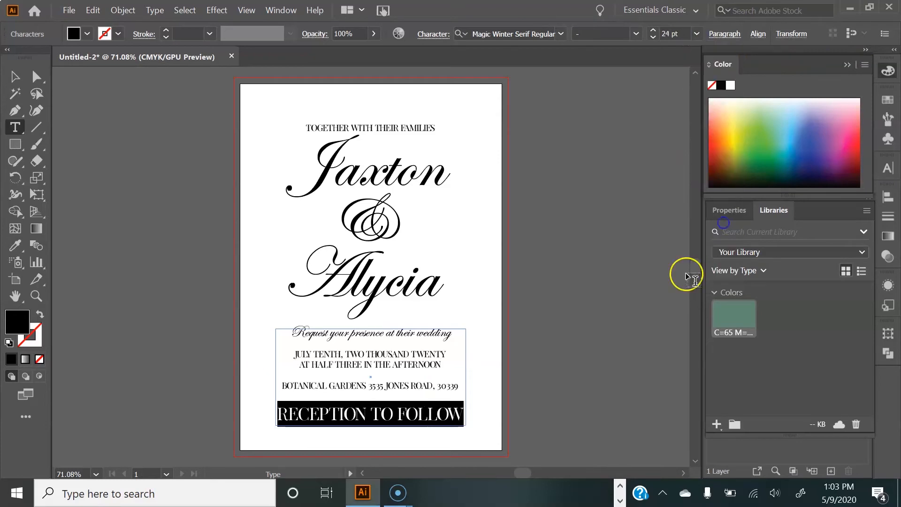
pyautogui.click(561, 34)
pyautogui.click(537, 109)
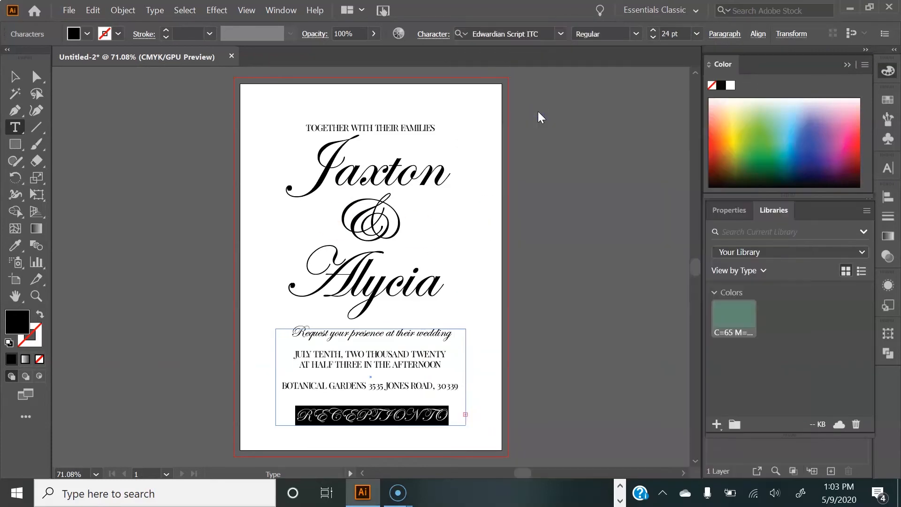
# Step: Retype the last line in mixed case as "Reception to follow"
pyautogui.write('Receptio')
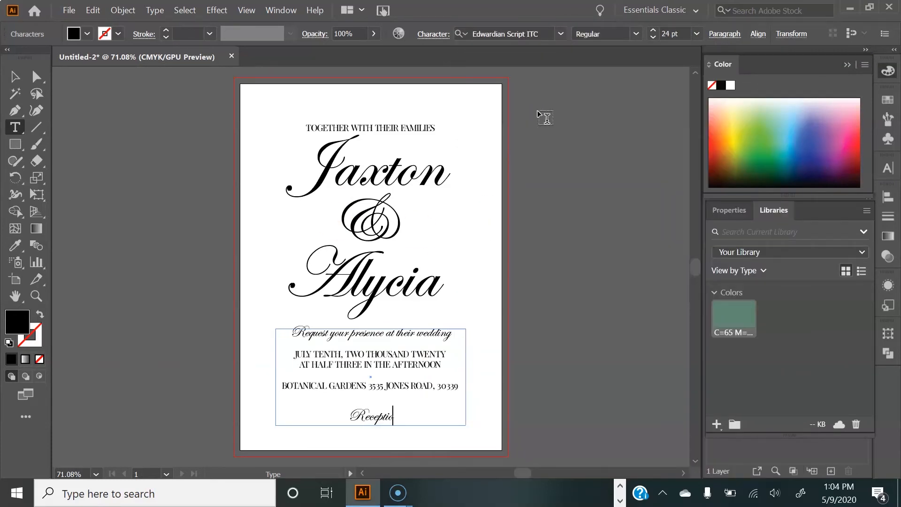
pyautogui.write('n to Follow')
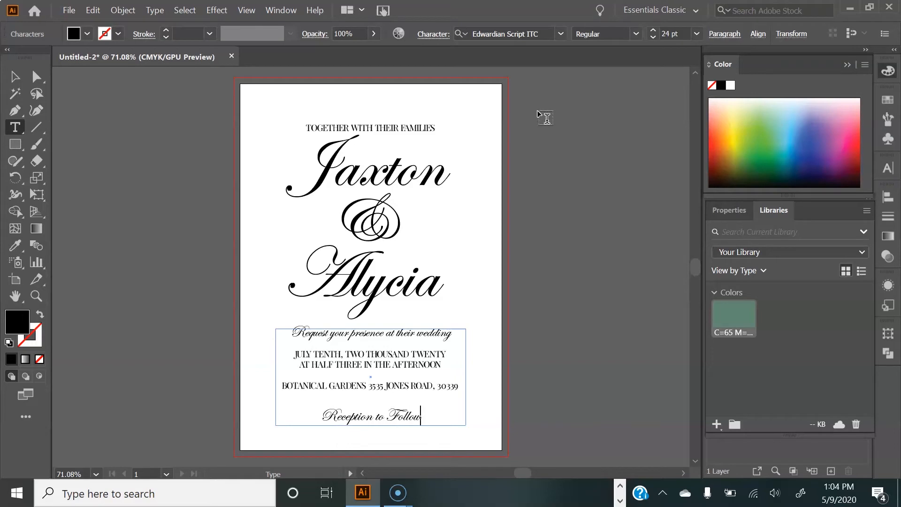
pyautogui.press('Left')
pyautogui.press('Left')
pyautogui.press('Left')
pyautogui.press('Left')
pyautogui.press('BackSpace')
pyautogui.press('BackSpace')
pyautogui.write('fo')
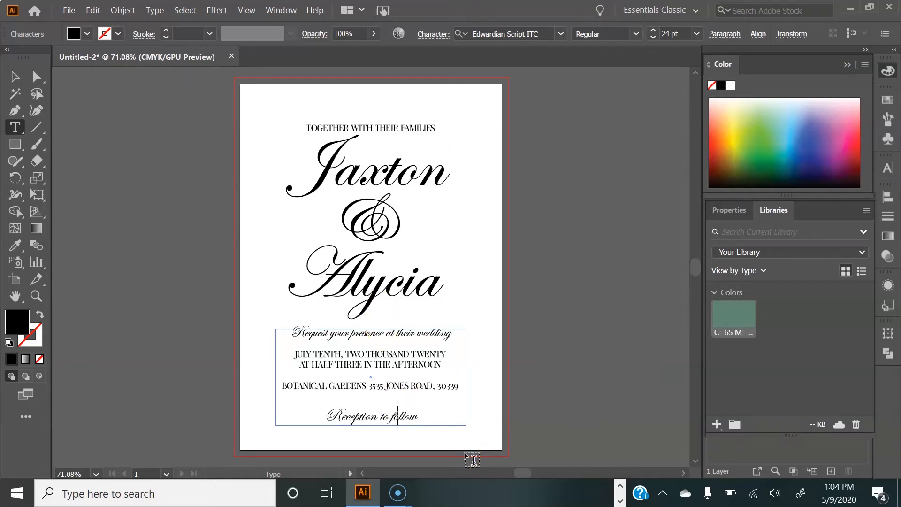
# Step: Nudge the event details text box slightly upward and deselect it
pyautogui.click(15, 76)
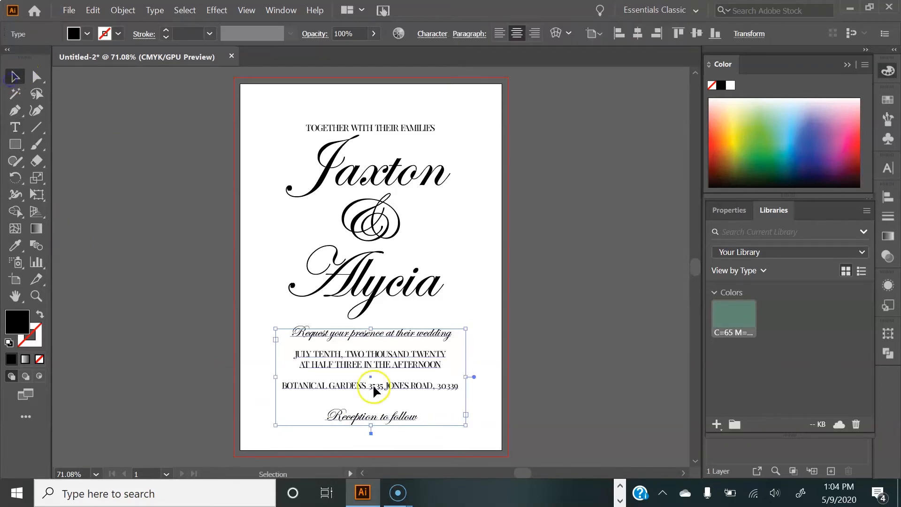
pyautogui.moveTo(323, 384); pyautogui.dragTo(323, 386)
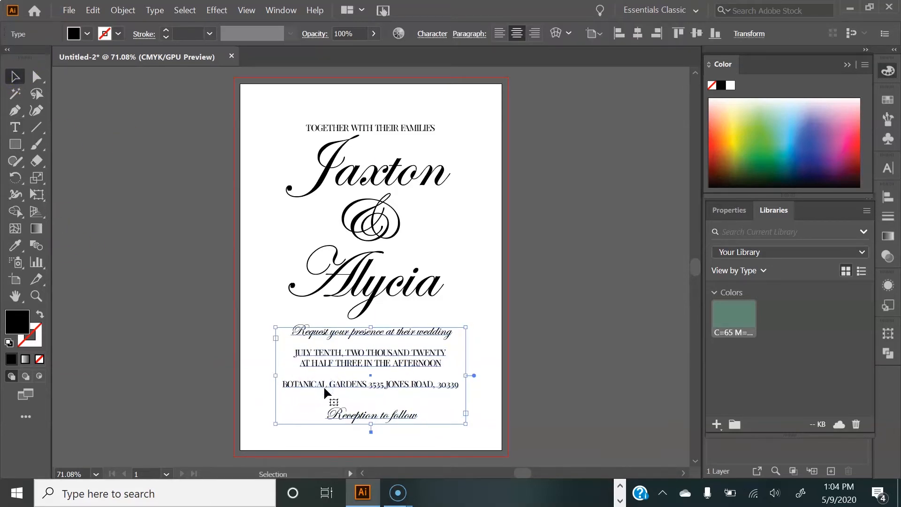
pyautogui.click(570, 226)
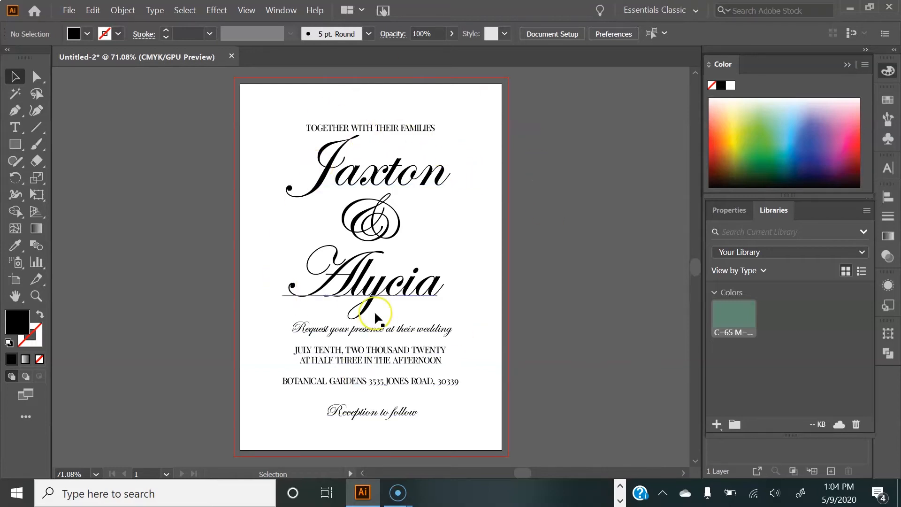
# Step: Draw a rectangle framing the invitation content, inset from the card's edges
pyautogui.click(12, 145)
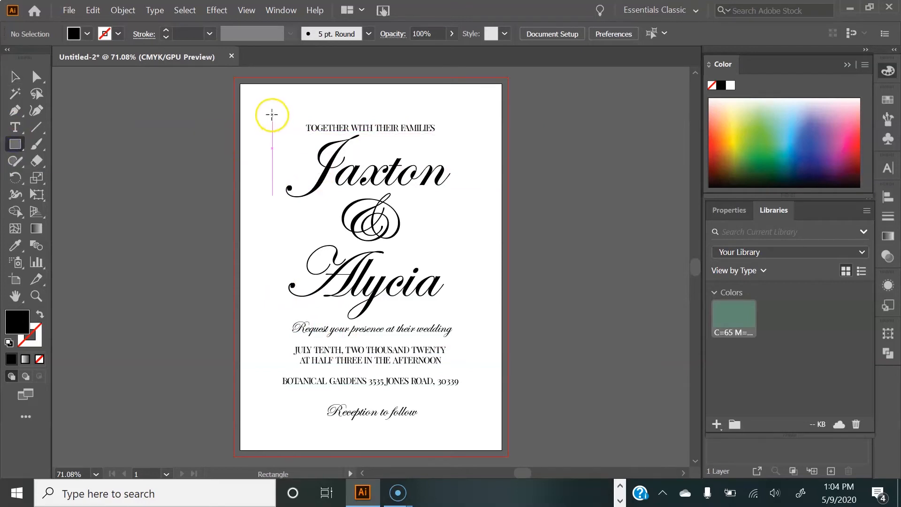
pyautogui.moveTo(272, 106); pyautogui.dragTo(474, 432)
pyautogui.press('v')
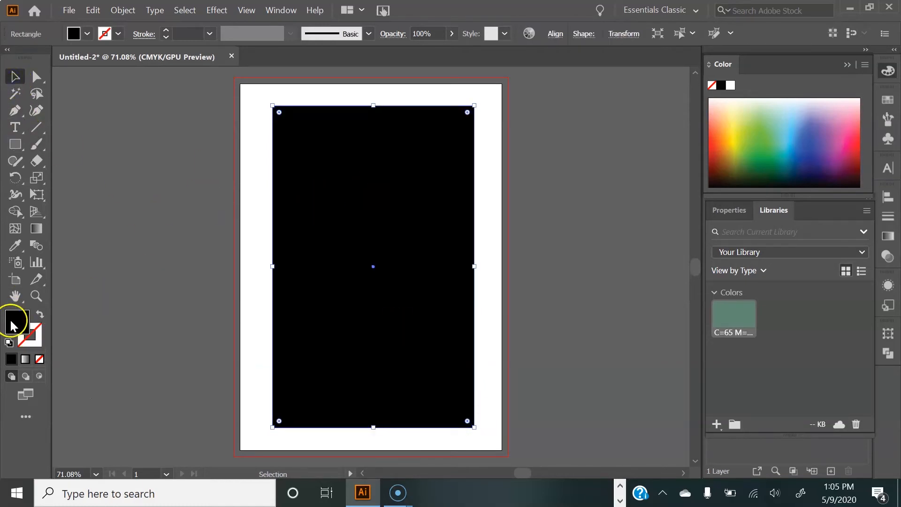
# Step: Remove the rectangle's fill and give its stroke the green library colour
pyautogui.click(38, 360)
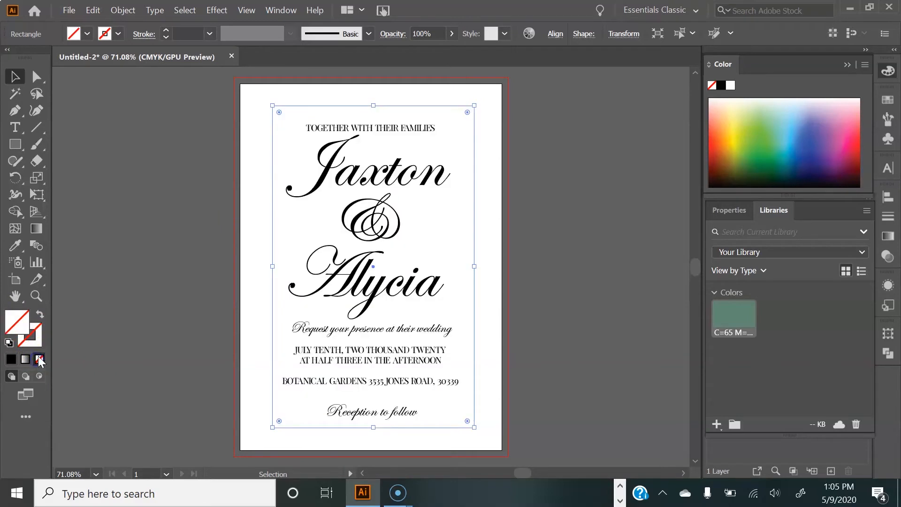
pyautogui.click(39, 332)
pyautogui.doubleClick(39, 330)
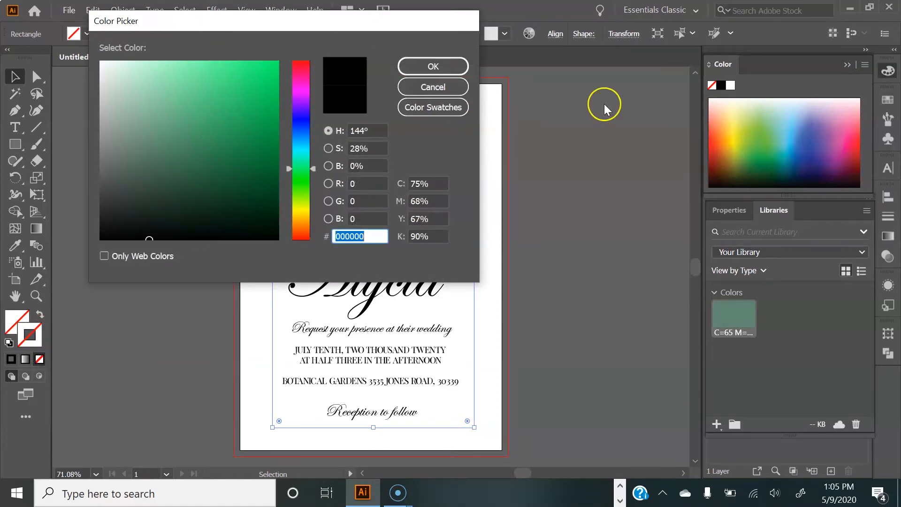
pyautogui.click(445, 87)
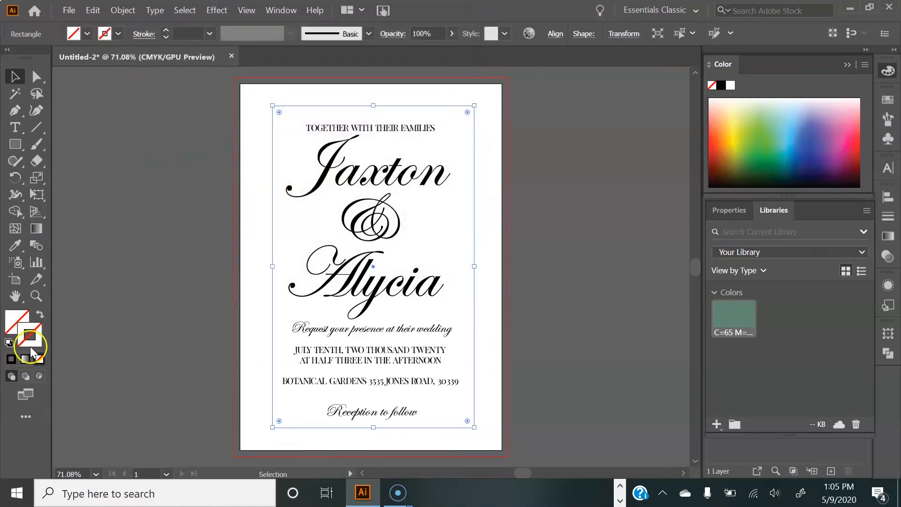
pyautogui.click(739, 321)
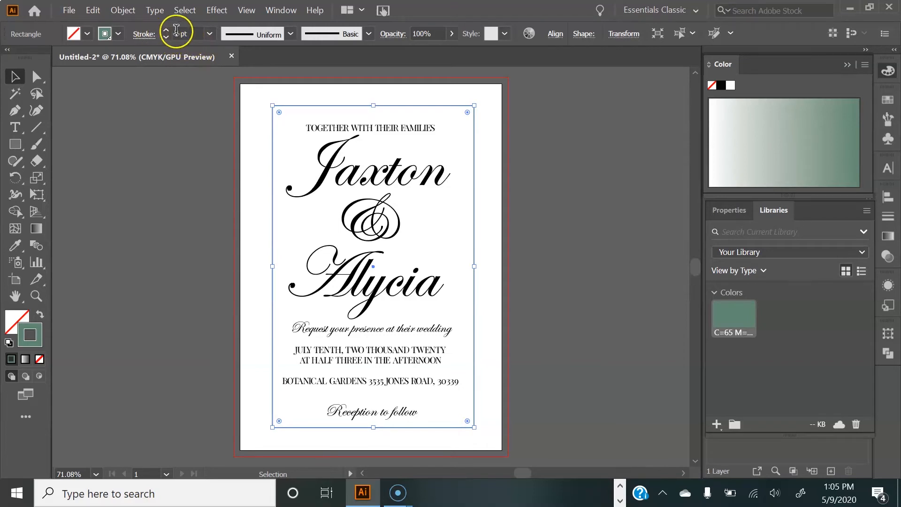
# Step: Set the rectangle's stroke weight to 4 pt and deselect
pyautogui.click(211, 37)
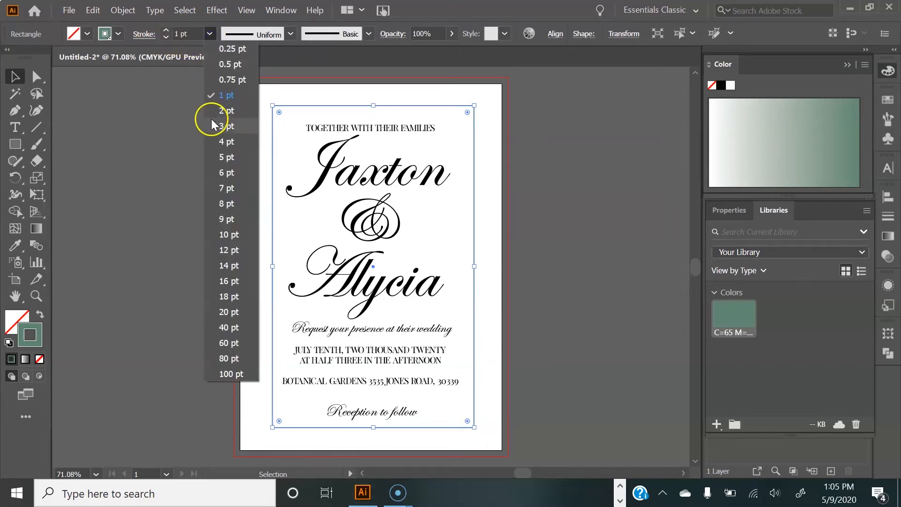
pyautogui.click(218, 143)
pyautogui.click(184, 149)
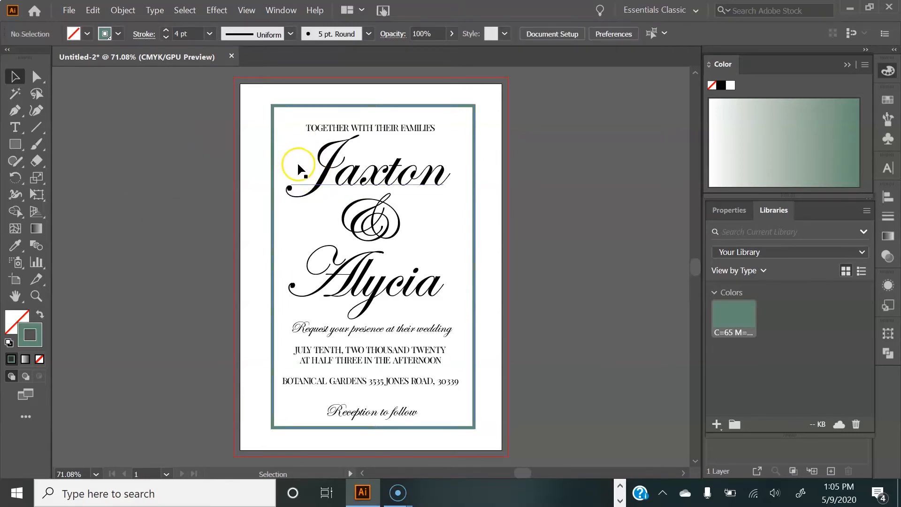
# Step: Colour the Jaxton, ampersand and Alycia text with the green swatch
pyautogui.click(327, 178)
pyautogui.keyDown('shift'); pyautogui.click(359, 217); pyautogui.keyUp('shift')
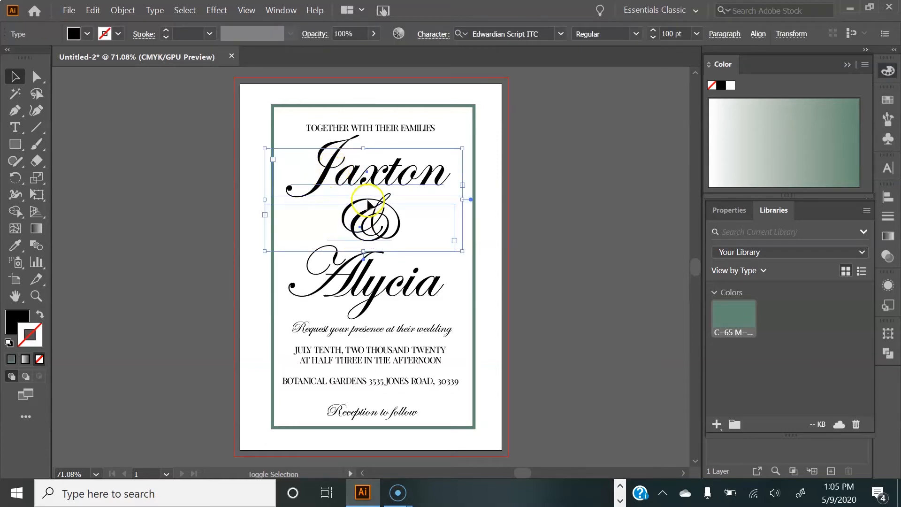
pyautogui.keyDown('shift'); pyautogui.click(366, 290); pyautogui.keyUp('shift')
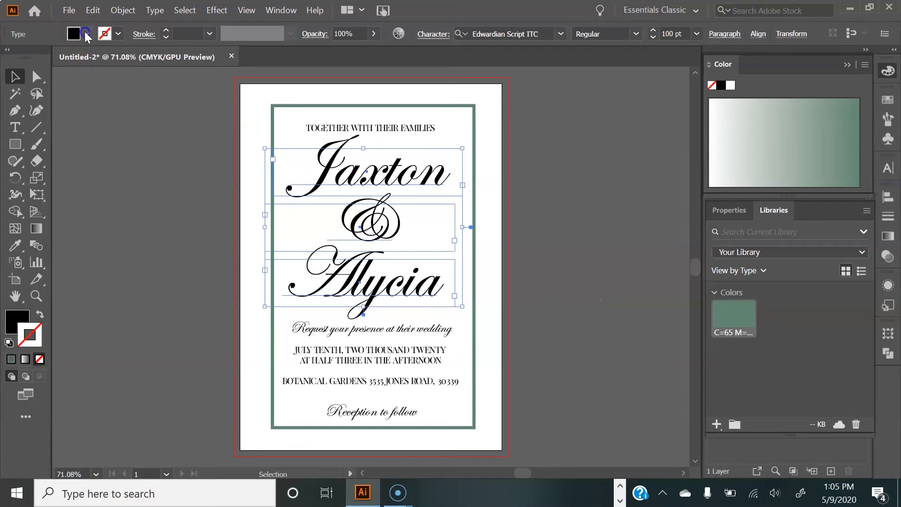
pyautogui.click(87, 34)
pyautogui.click(70, 92)
pyautogui.click(127, 164)
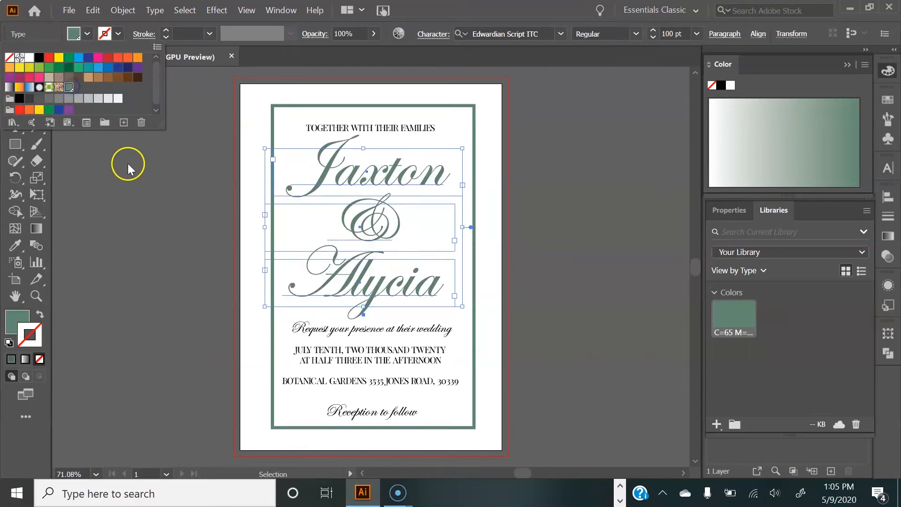
pyautogui.click(137, 210)
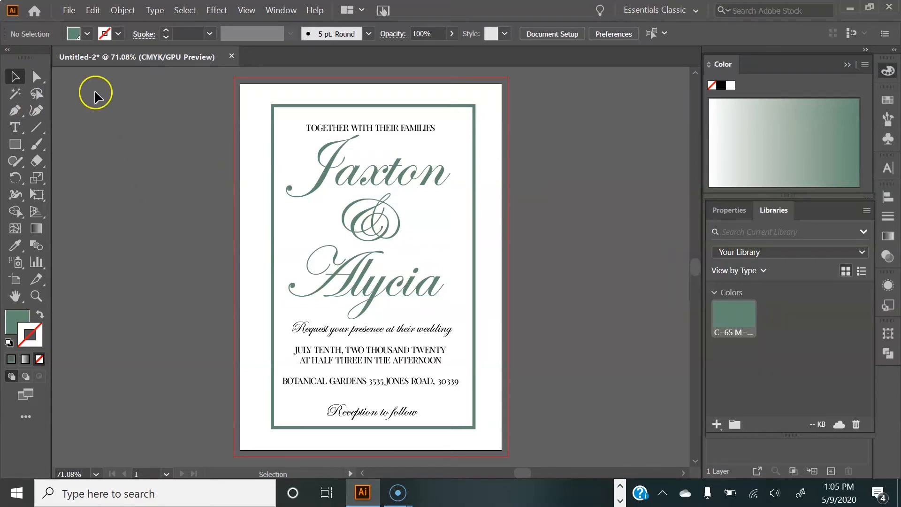
# Step: Place the Bouquet2 image from the Chelle LaVe > Graphics > Spring-Flowers-Watercolor-set folder
pyautogui.click(70, 11)
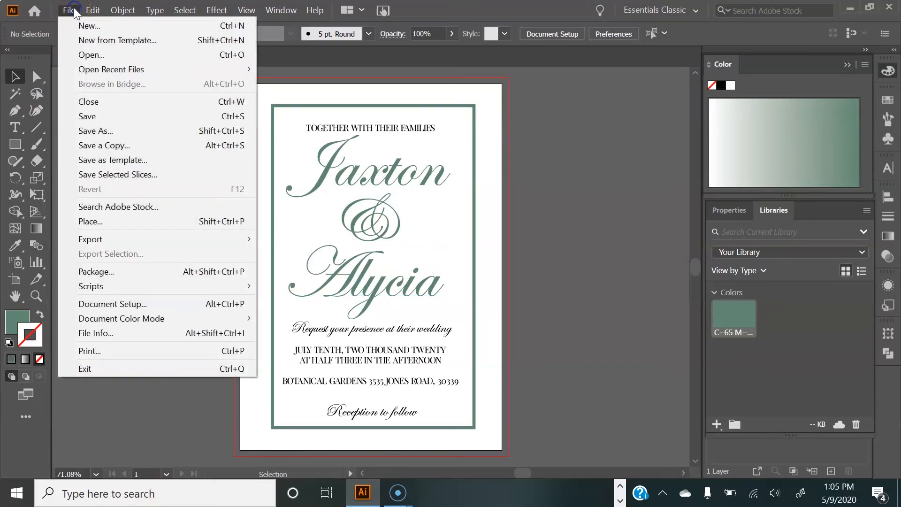
pyautogui.click(88, 222)
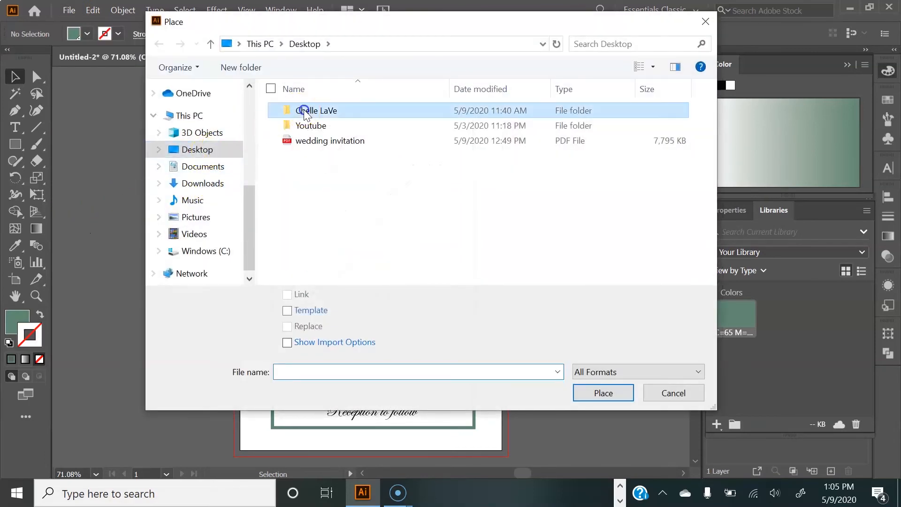
pyautogui.doubleClick(302, 113)
pyautogui.doubleClick(309, 201)
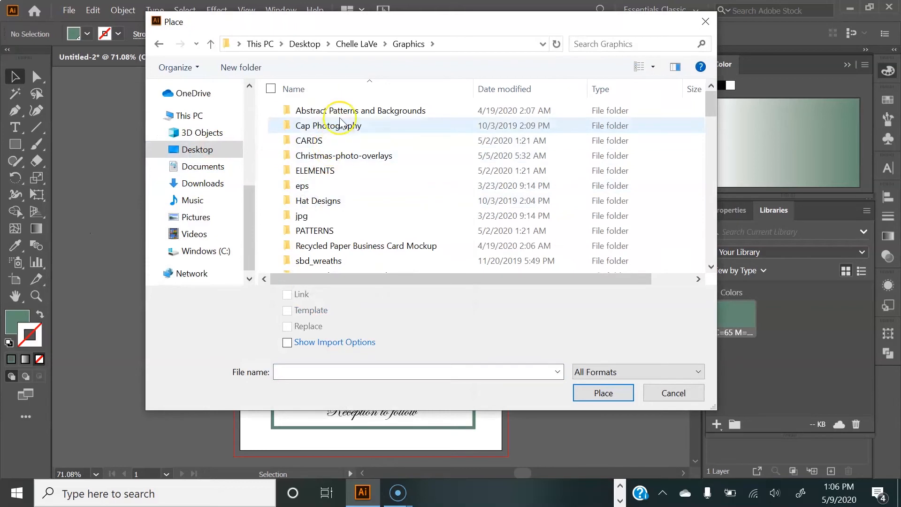
pyautogui.scroll(-2, 398, 249)
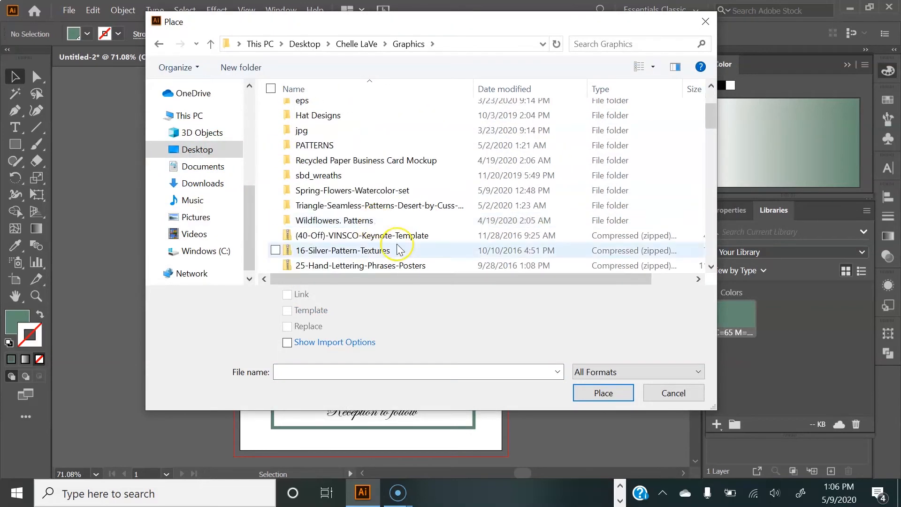
pyautogui.doubleClick(367, 180)
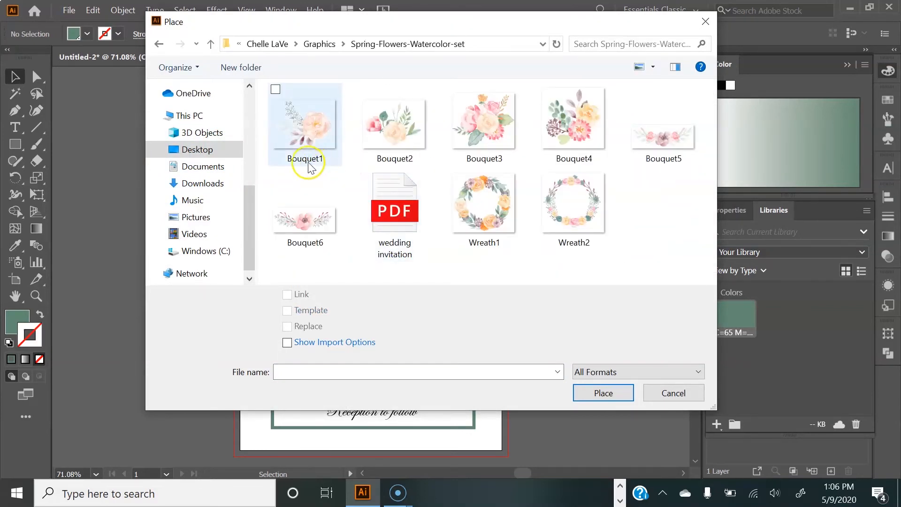
pyautogui.click(394, 140)
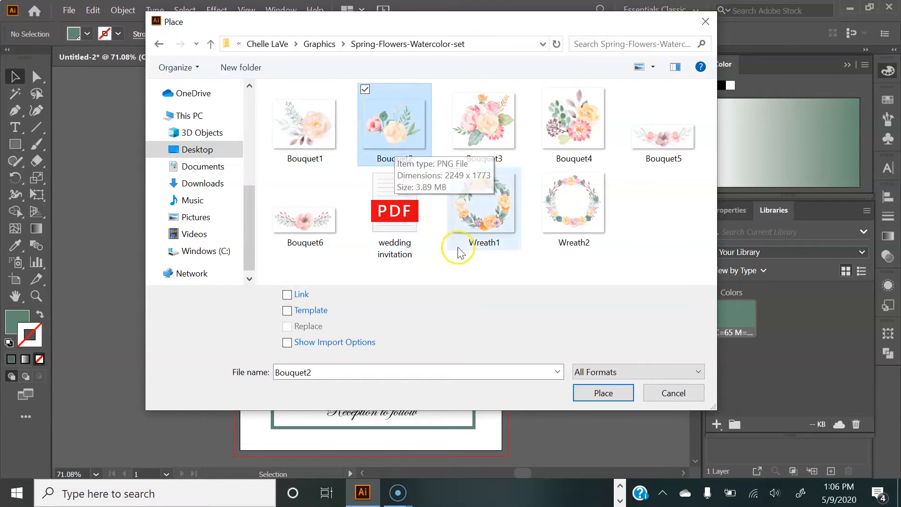
pyautogui.click(592, 393)
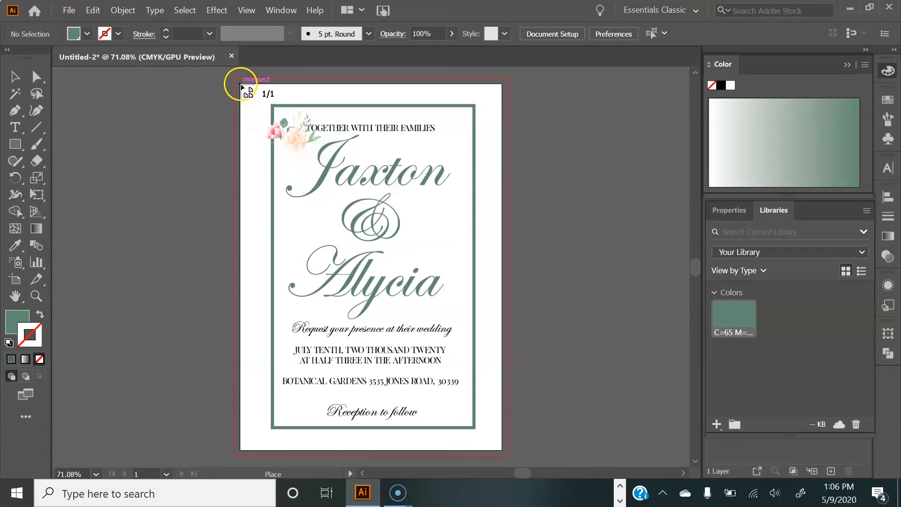
# Step: Place the bouquet at the card's top-left corner, sized about 1.2 x 0.95 in, and deselect
pyautogui.moveTo(241, 84); pyautogui.dragTo(298, 163)
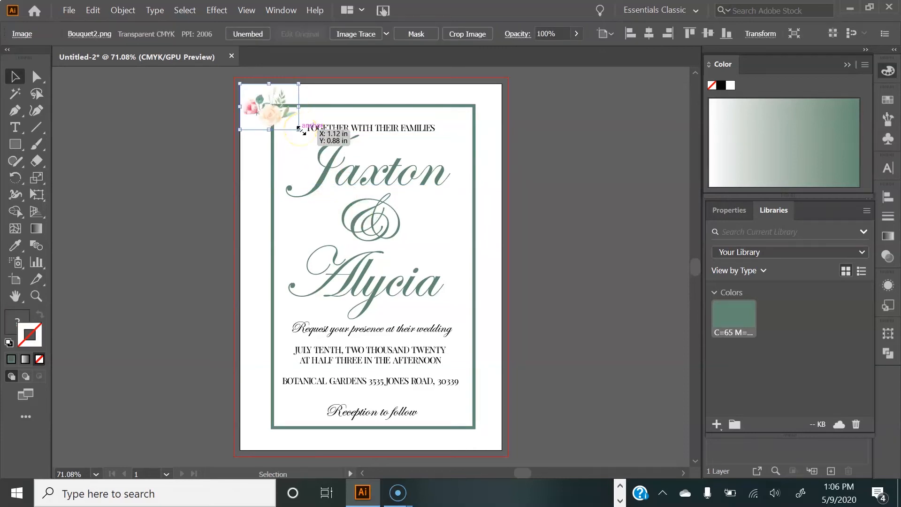
pyautogui.moveTo(299, 129); pyautogui.dragTo(303, 135)
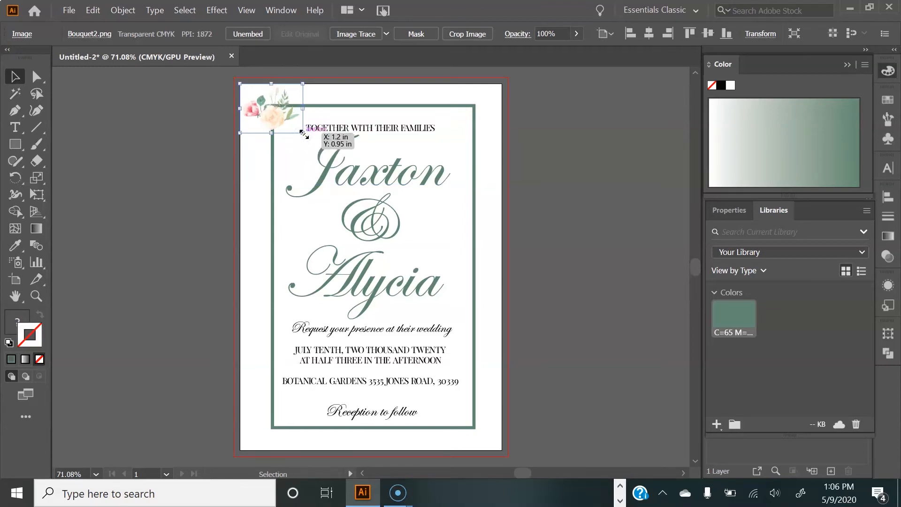
pyautogui.click(143, 155)
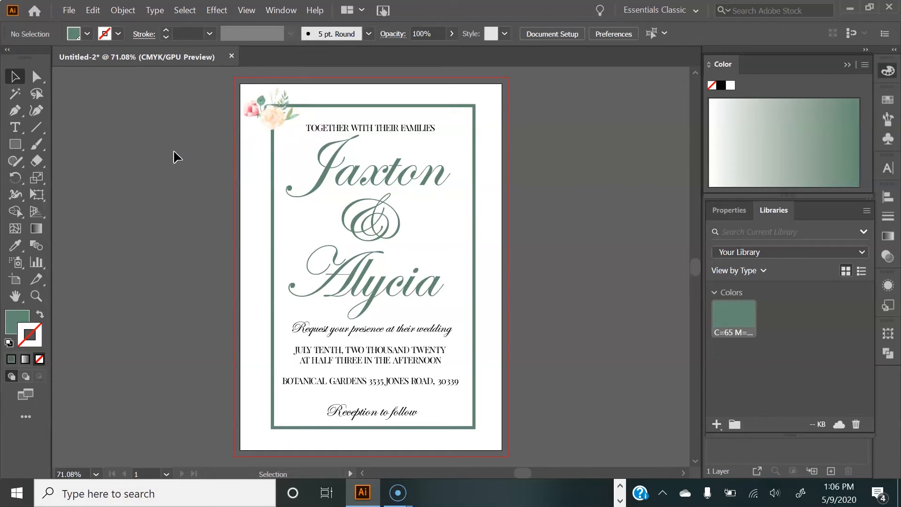
# Step: Duplicate the bouquet onto the frame's bottom-right corner and deselect
pyautogui.click(246, 120)
pyautogui.click(257, 114)
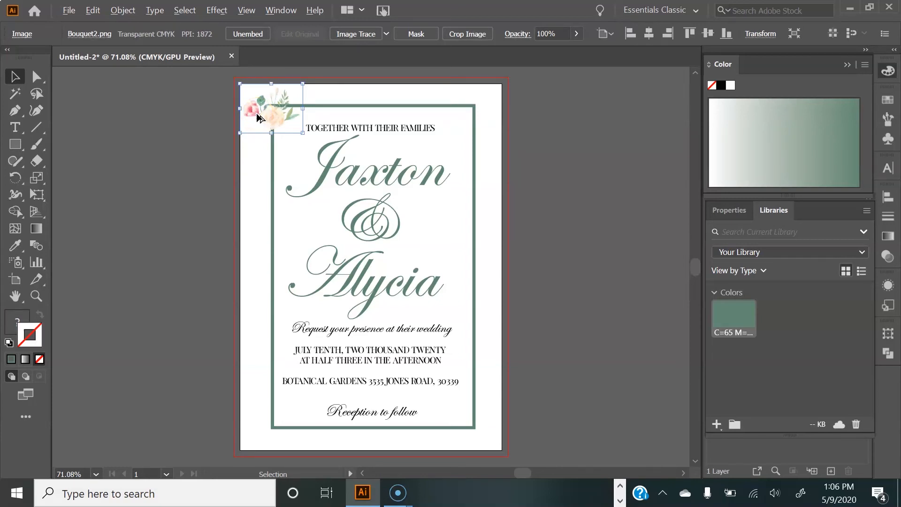
pyautogui.moveTo(279, 117); pyautogui.dragTo(478, 437)
pyautogui.moveTo(479, 434); pyautogui.dragTo(479, 439)
pyautogui.click(535, 281)
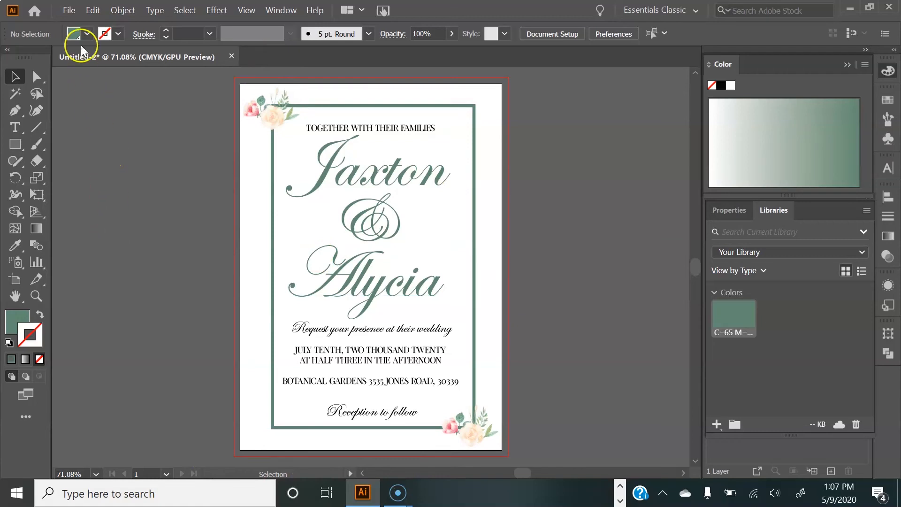
# Step: Save the document as an Adobe PDF named Wedding Invitation 2 on the Desktop
pyautogui.click(69, 12)
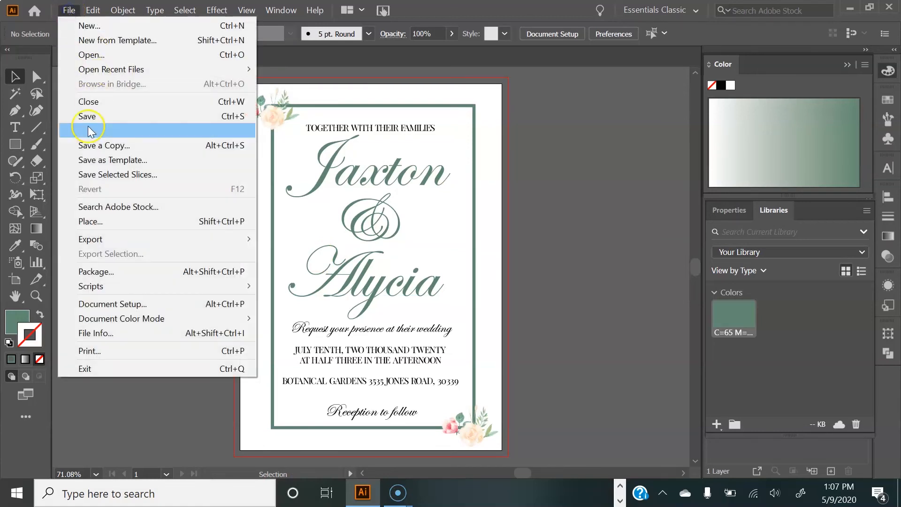
pyautogui.click(105, 131)
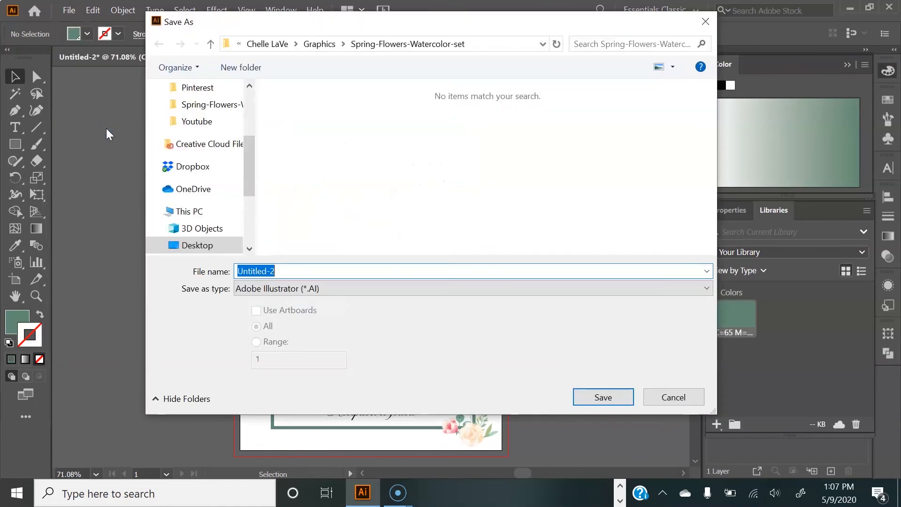
pyautogui.write('Wed')
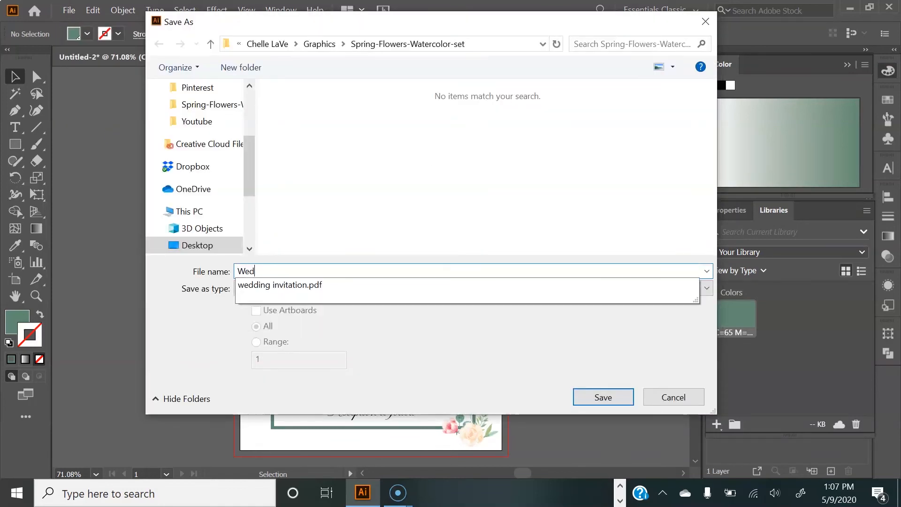
pyautogui.write('ding Invitation 2')
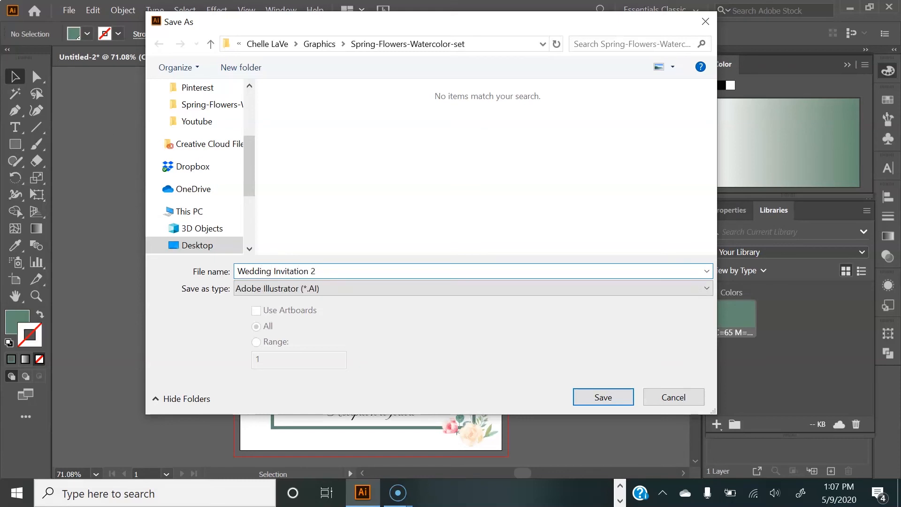
pyautogui.click(281, 289)
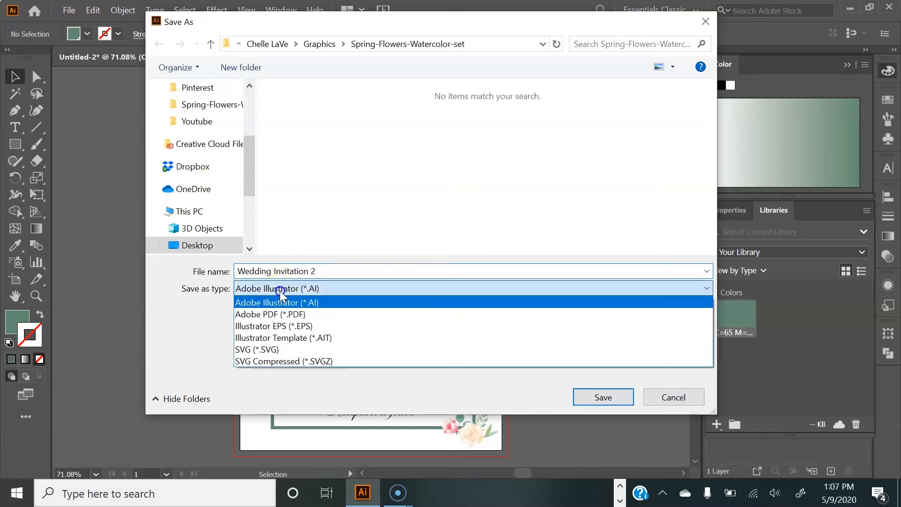
pyautogui.click(273, 314)
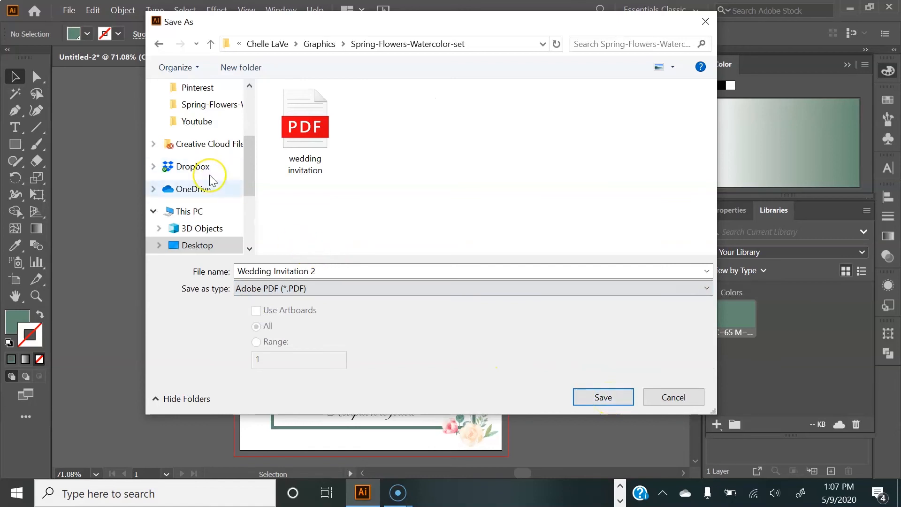
pyautogui.scroll(2, 216, 121)
pyautogui.click(197, 87)
pyautogui.click(591, 399)
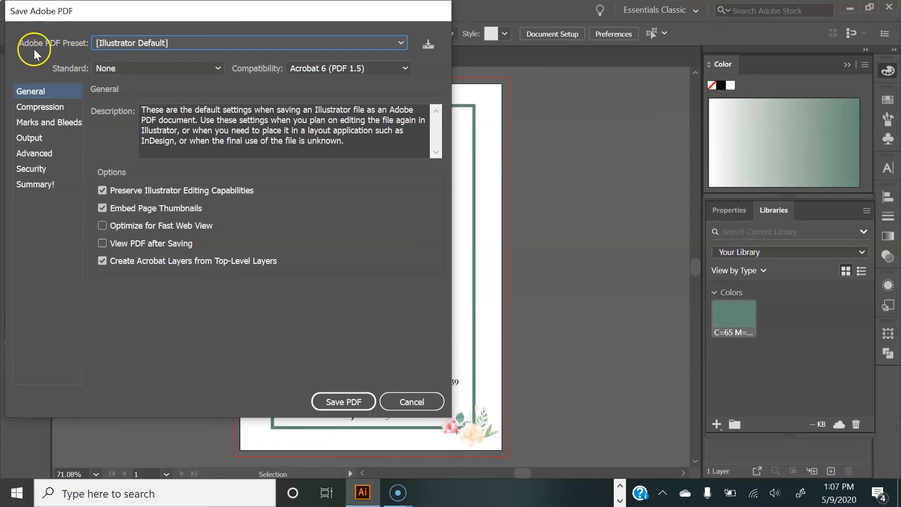
# Step: Choose the High Quality Print PDF preset and turn off Optimize for Fast Web View
pyautogui.click(127, 49)
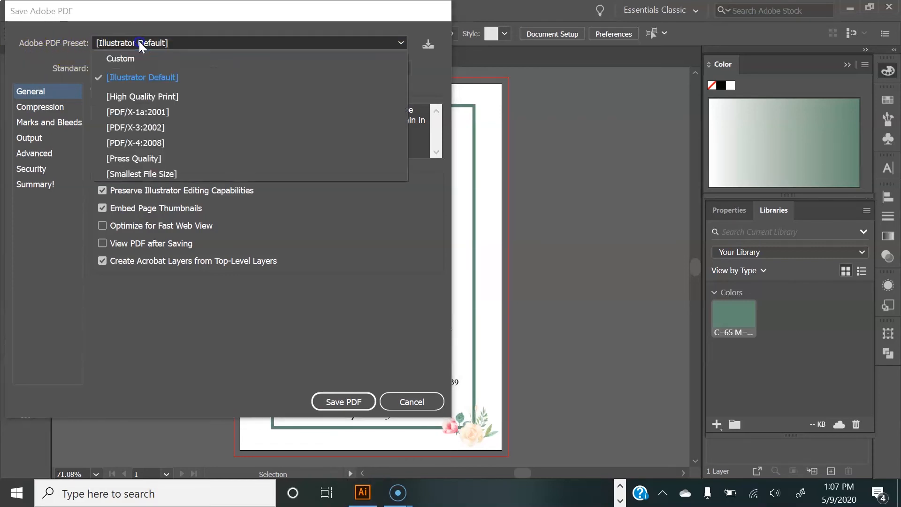
pyautogui.click(136, 96)
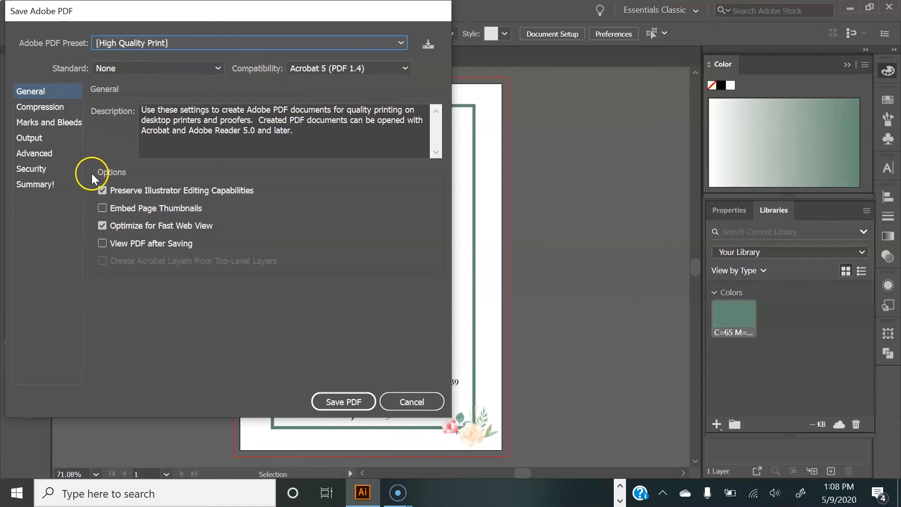
pyautogui.click(102, 228)
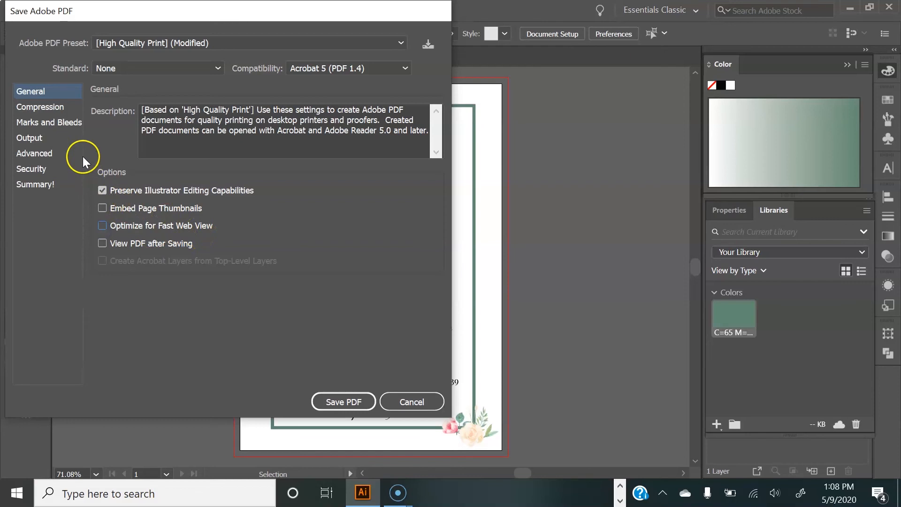
# Step: Add trim marks and use the document bleed settings for the PDF
pyautogui.click(46, 124)
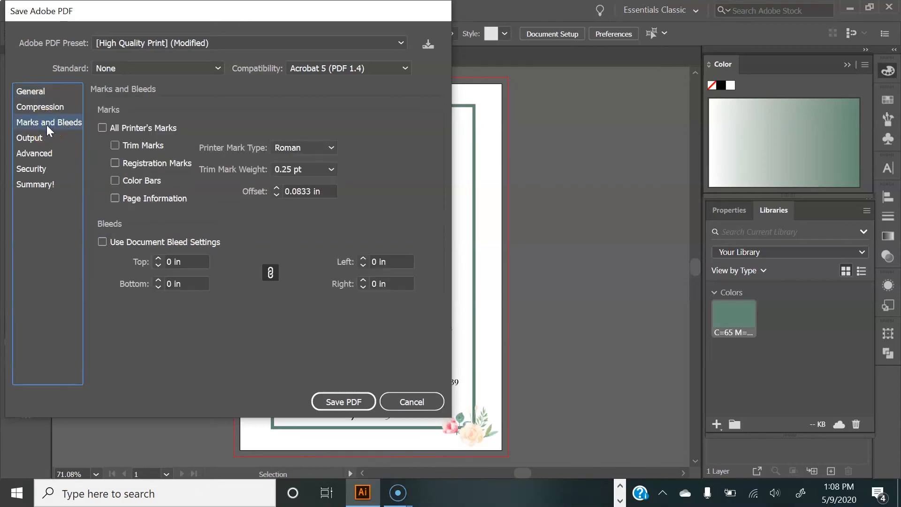
pyautogui.click(112, 145)
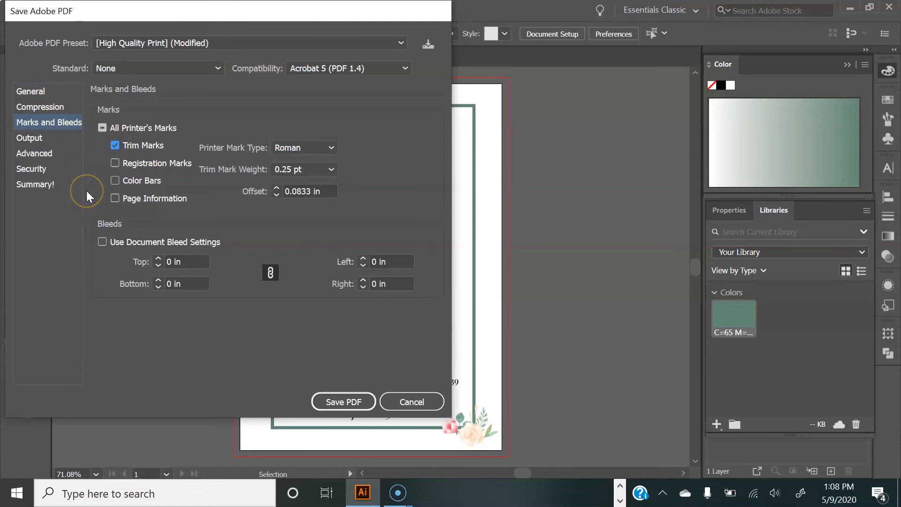
pyautogui.click(102, 242)
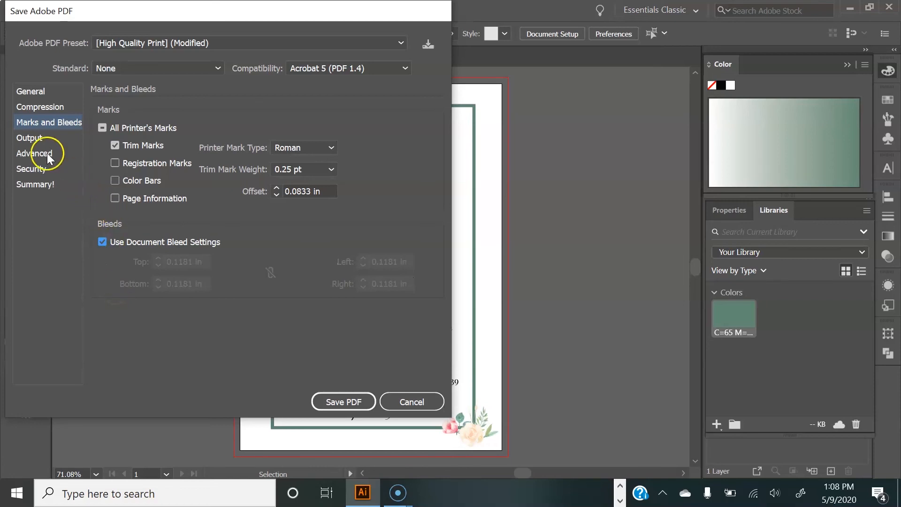
# Step: Set the PDF's profile inclusion policy to Include All Profiles
pyautogui.click(30, 138)
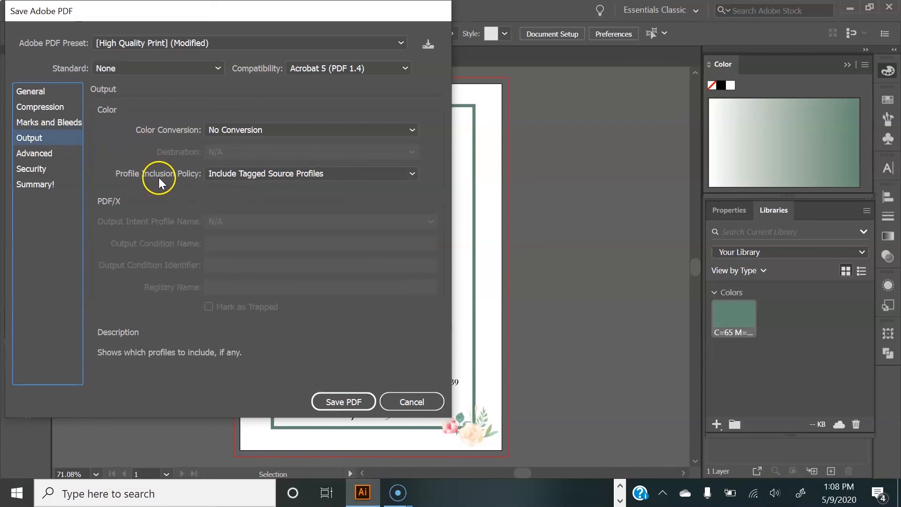
pyautogui.click(235, 178)
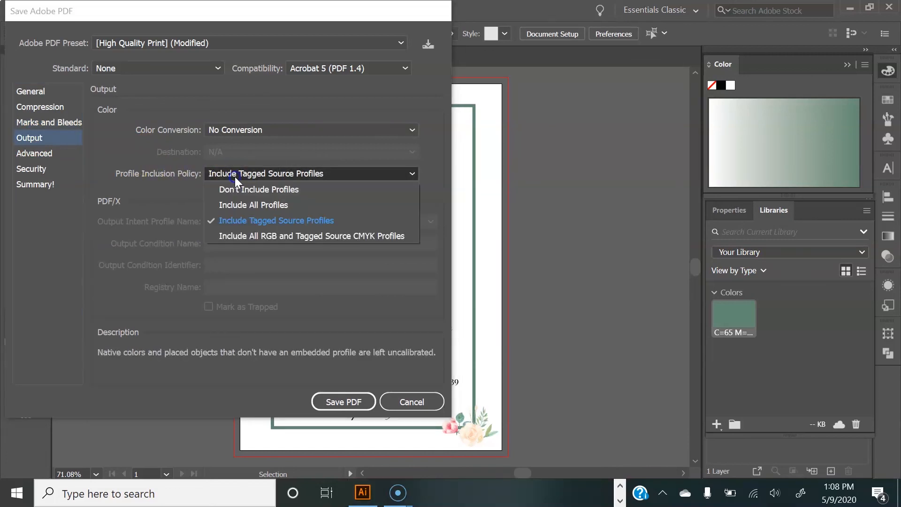
pyautogui.click(237, 205)
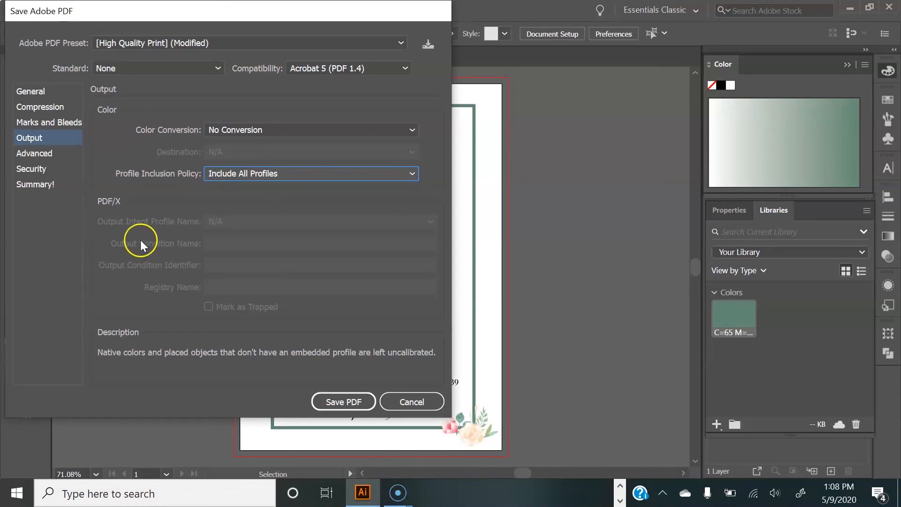
# Step: Review the Advanced, Security, Summary and Compression settings, then save the PDF
pyautogui.click(50, 153)
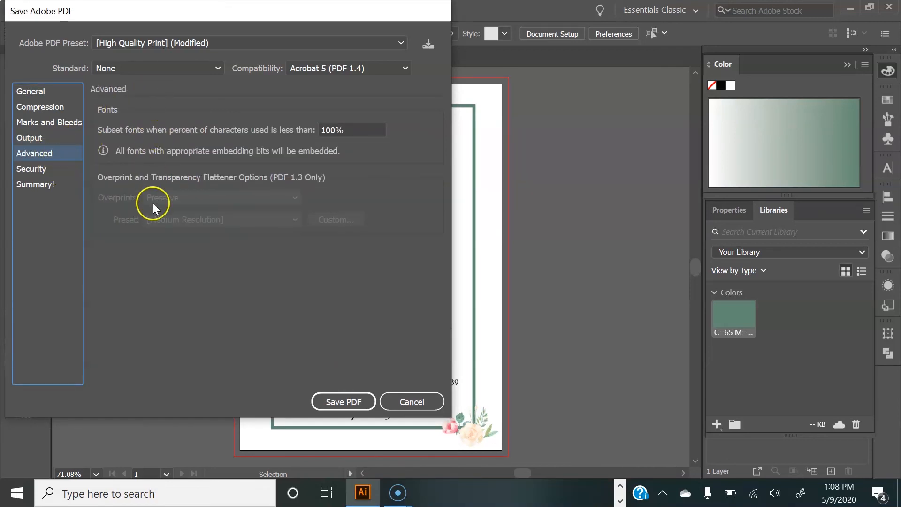
pyautogui.click(40, 169)
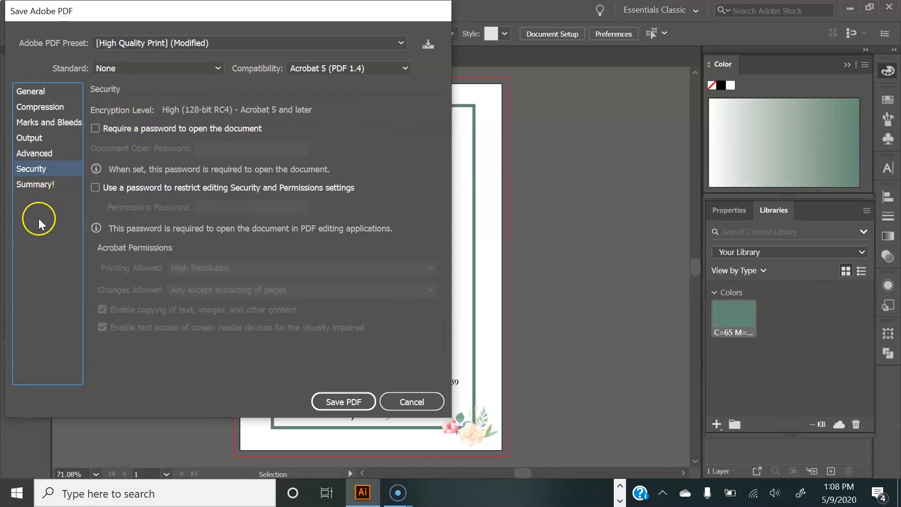
pyautogui.click(27, 185)
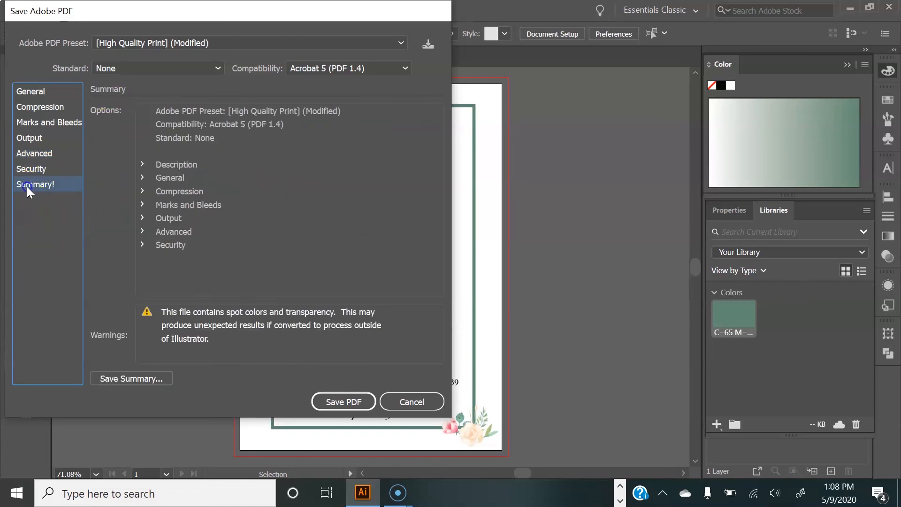
pyautogui.click(42, 109)
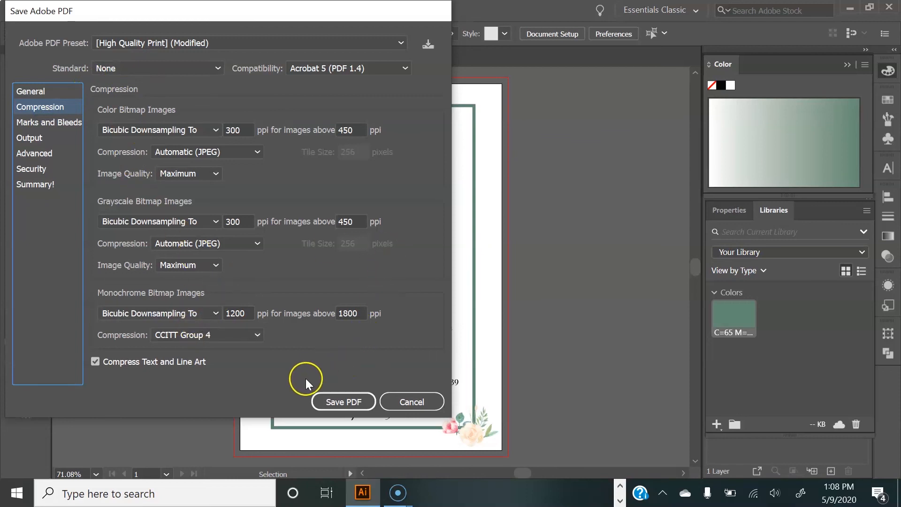
pyautogui.click(327, 402)
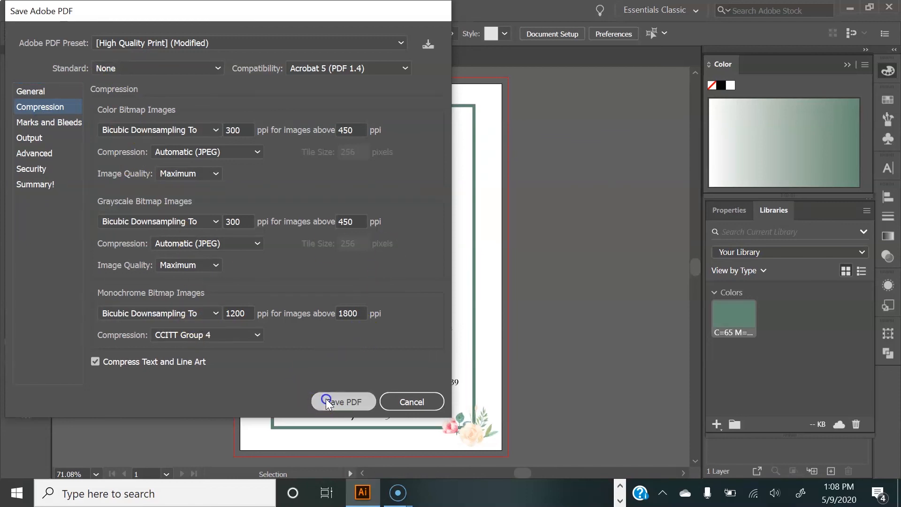
# Step: Open the saved Wedding Invitation 2 PDF in Microsoft Edge and scroll through it to check the layout
pyautogui.click(846, 10)
pyautogui.doubleClick(70, 46)
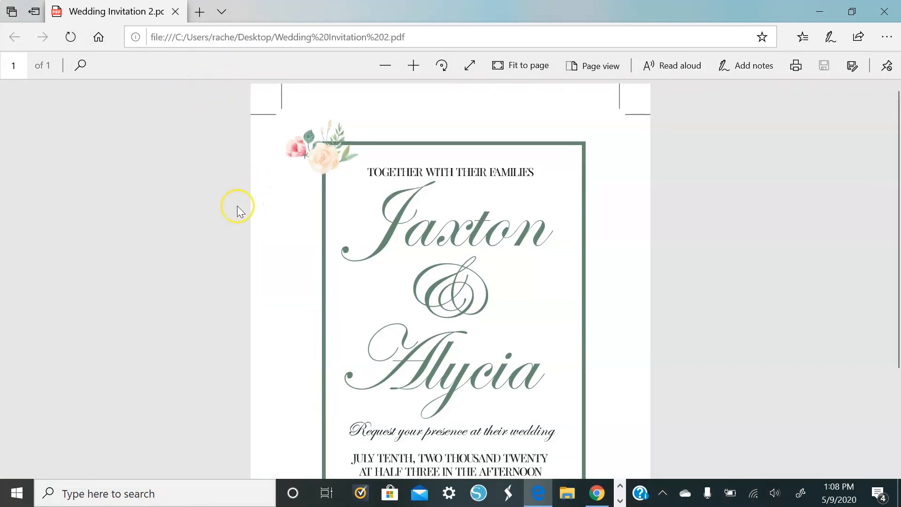
pyautogui.scroll(-4, 189, 146)
pyautogui.scroll(4, 190, 146)
pyautogui.scroll(-2, 166, 196)
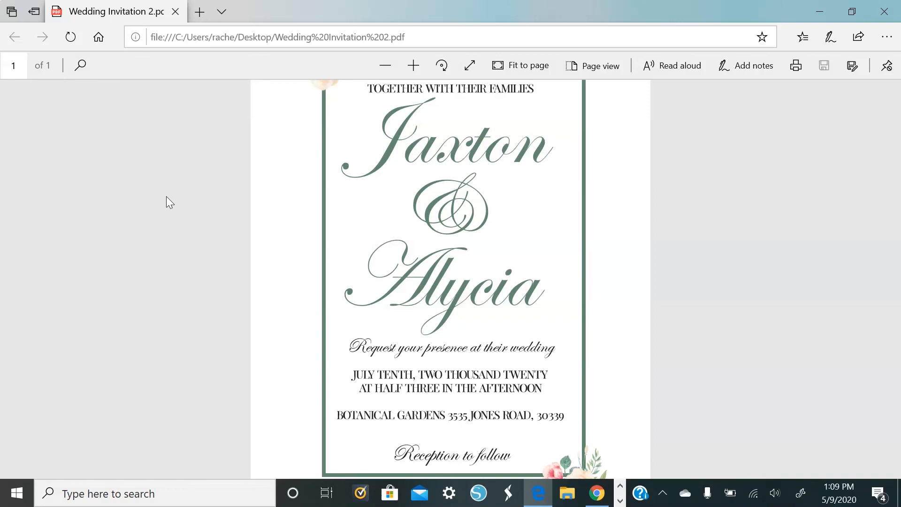